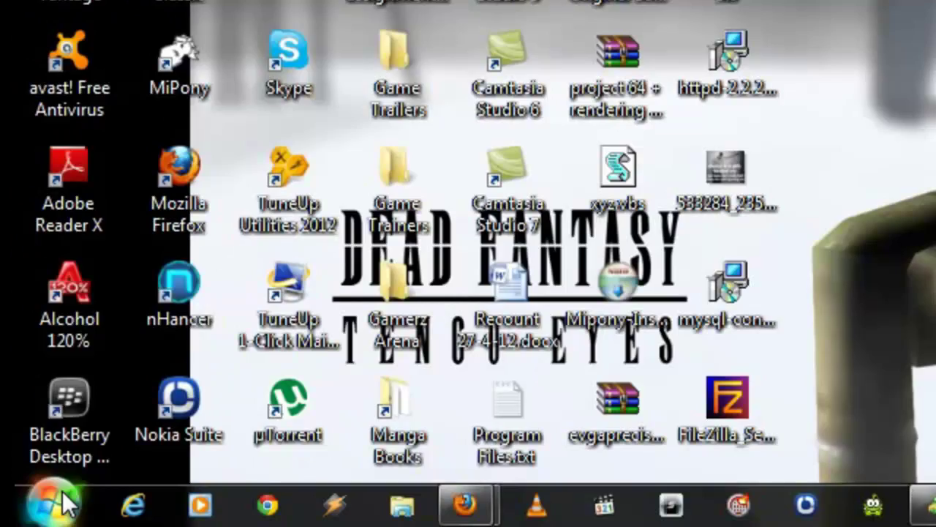
# - Launch SQL Server Management Studio from Start > All Programs > Microsoft SQL Server 2008
pyautogui.click(64, 516)
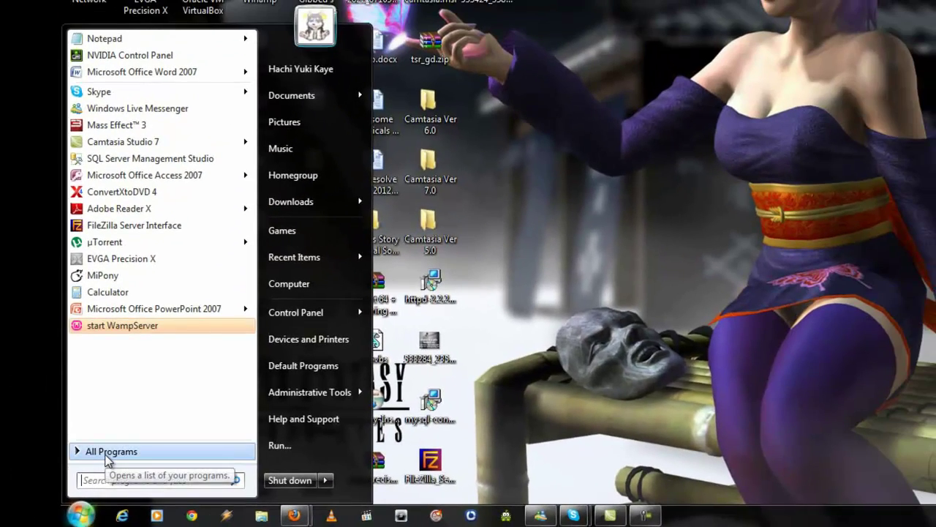
pyautogui.click(108, 458)
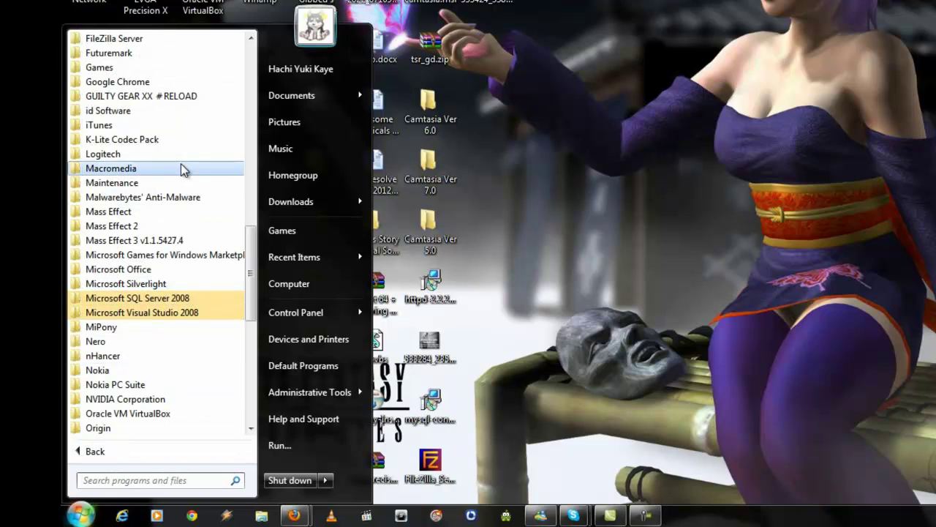
pyautogui.click(210, 300)
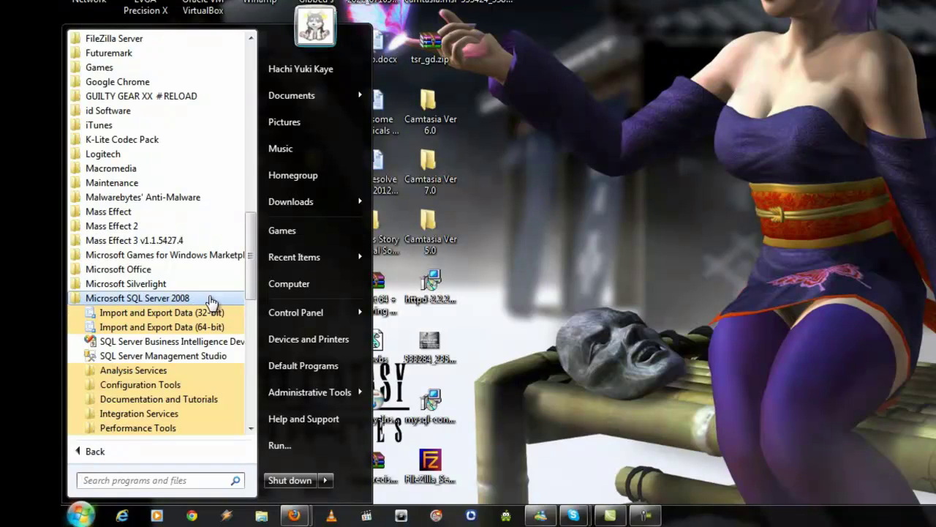
pyautogui.scroll(-2, 209, 301)
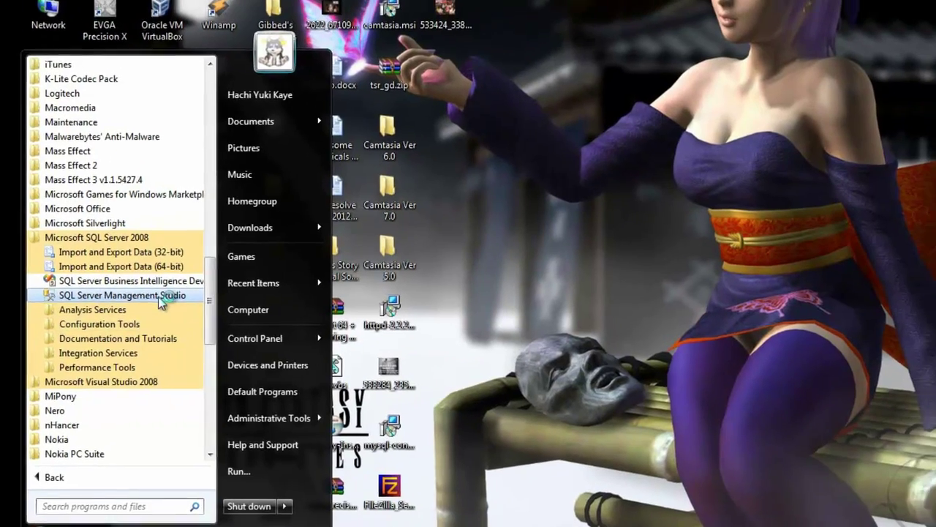
pyautogui.click(202, 271)
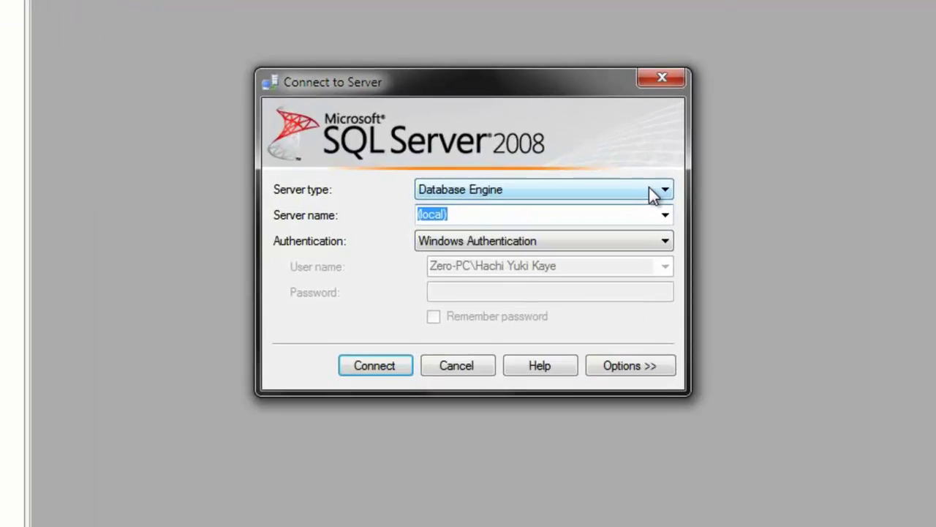
# - Connect to the (local) Database Engine using Windows Authentication
pyautogui.click(586, 175)
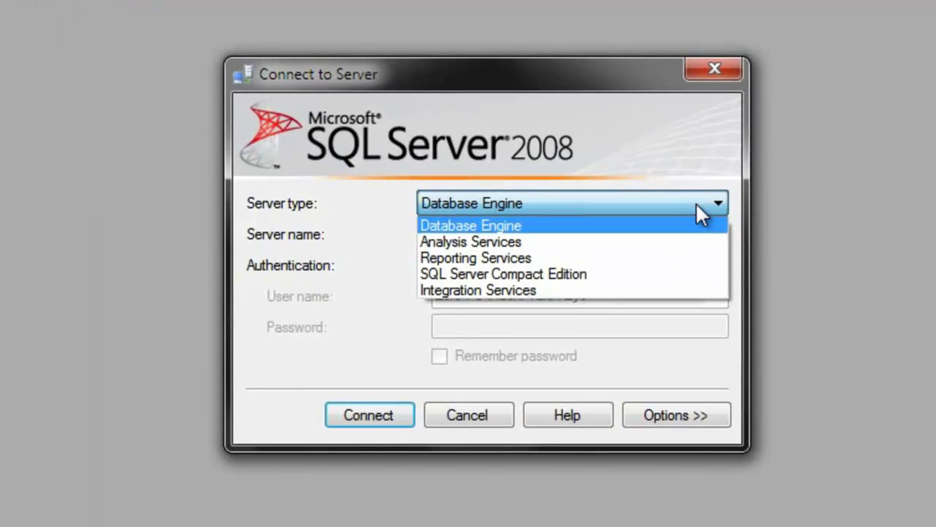
pyautogui.click(690, 227)
pyautogui.click(719, 234)
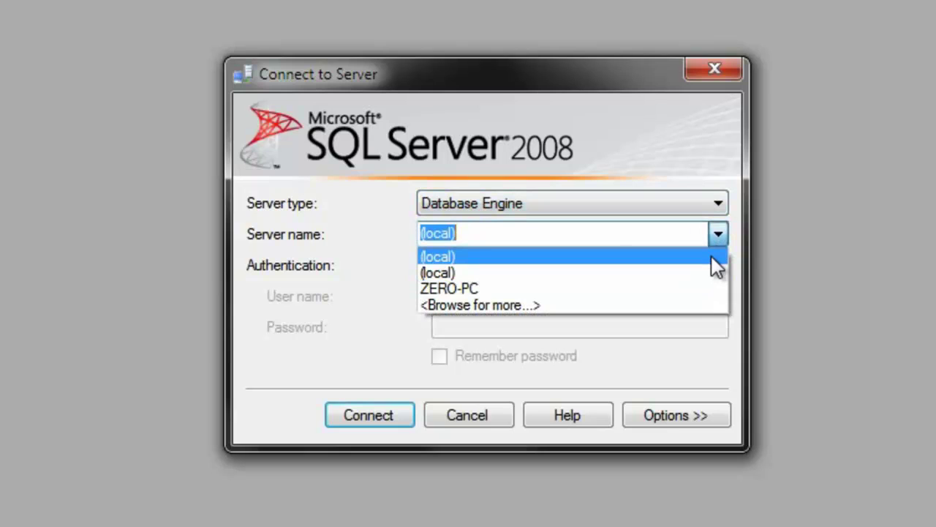
pyautogui.click(711, 256)
pyautogui.click(714, 268)
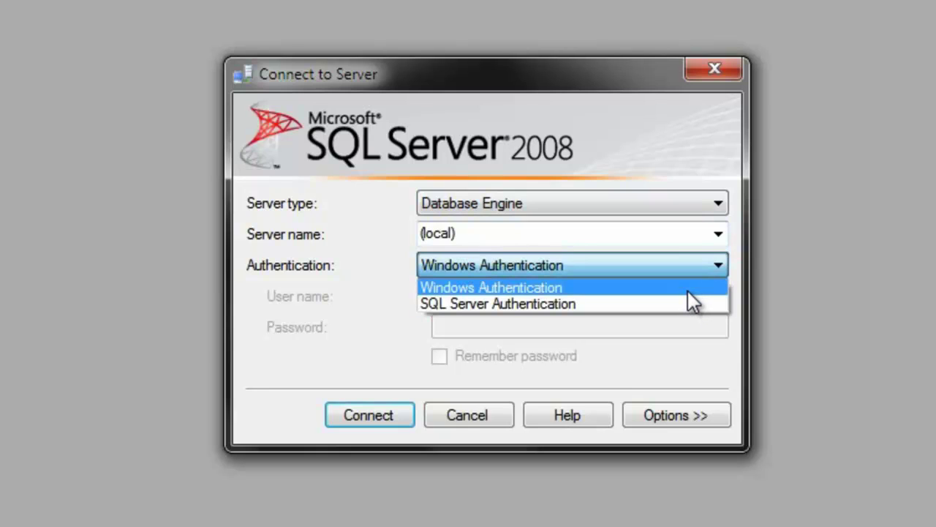
pyautogui.click(687, 289)
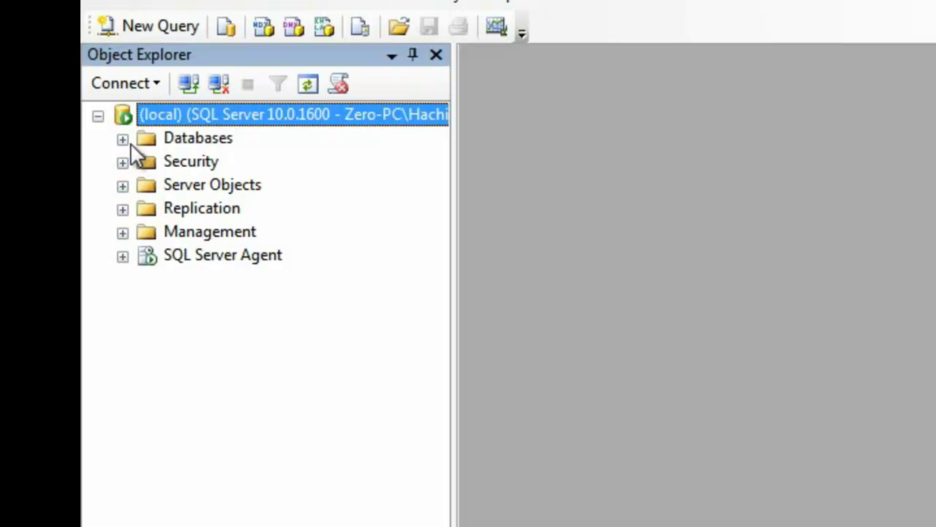
# - Create a new database named StudentInformation1 from the Databases folder
pyautogui.click(164, 145)
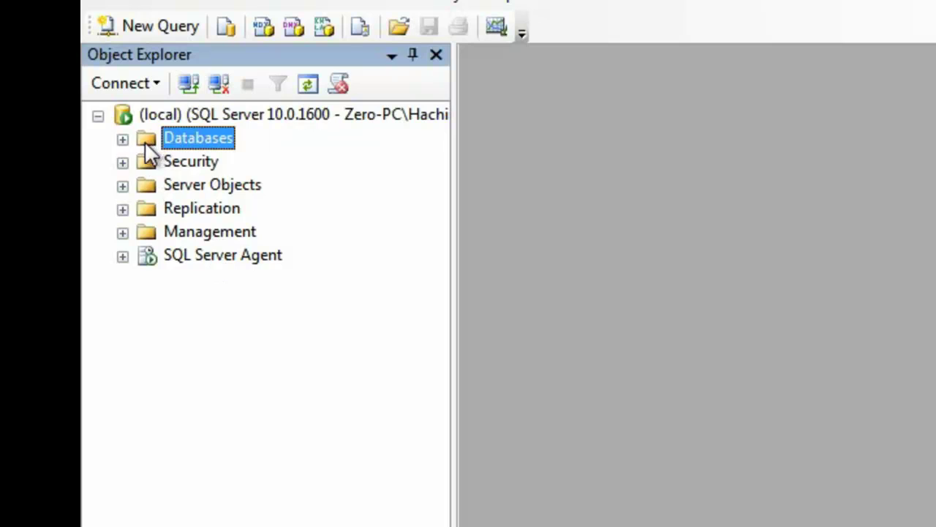
pyautogui.click(123, 139)
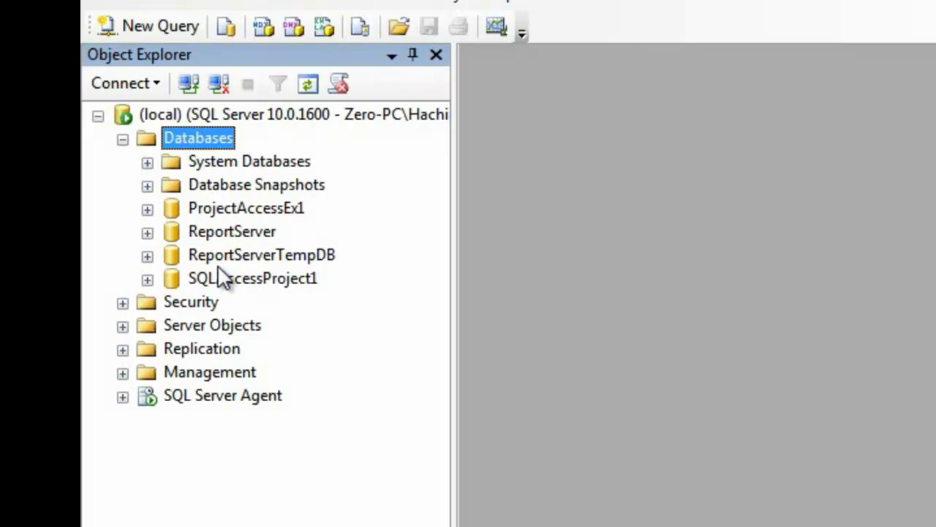
pyautogui.rightClick(205, 140)
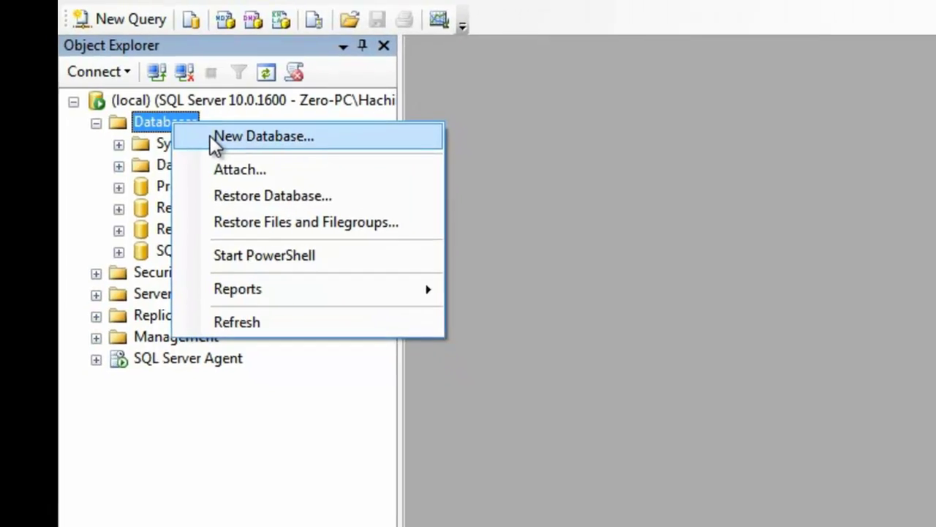
pyautogui.click(216, 137)
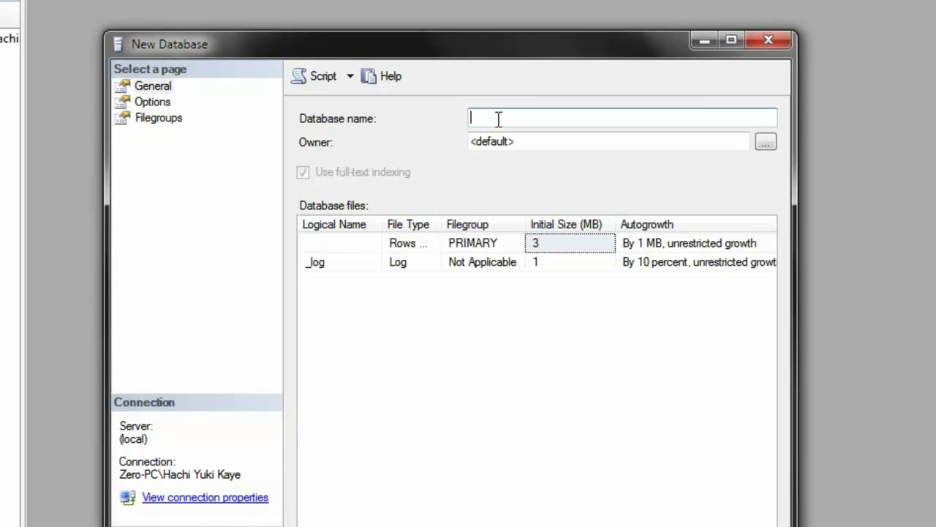
pyautogui.write('Studen')
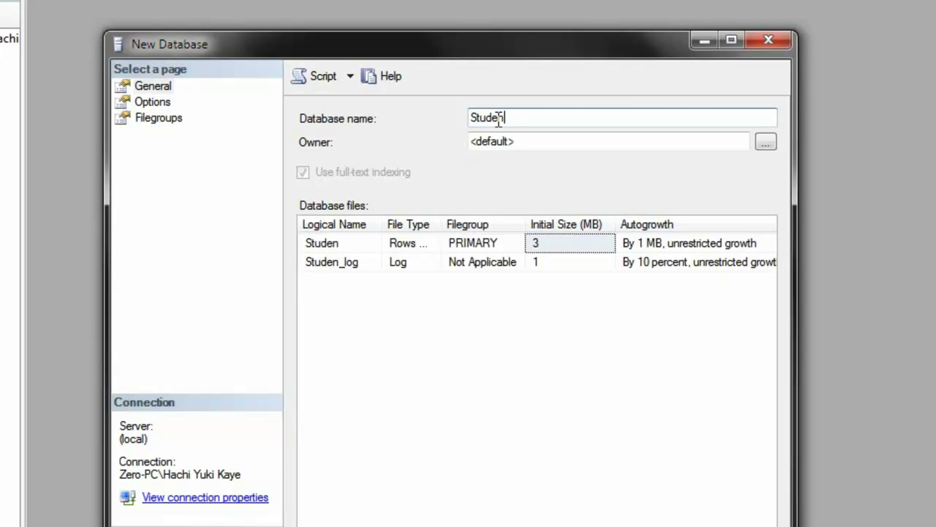
pyautogui.write('tInfo')
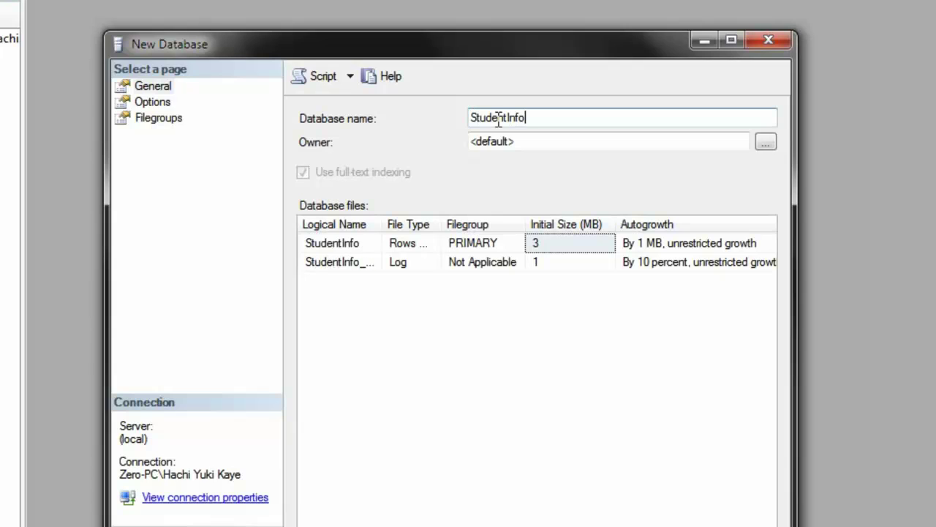
pyautogui.write('rmation1')
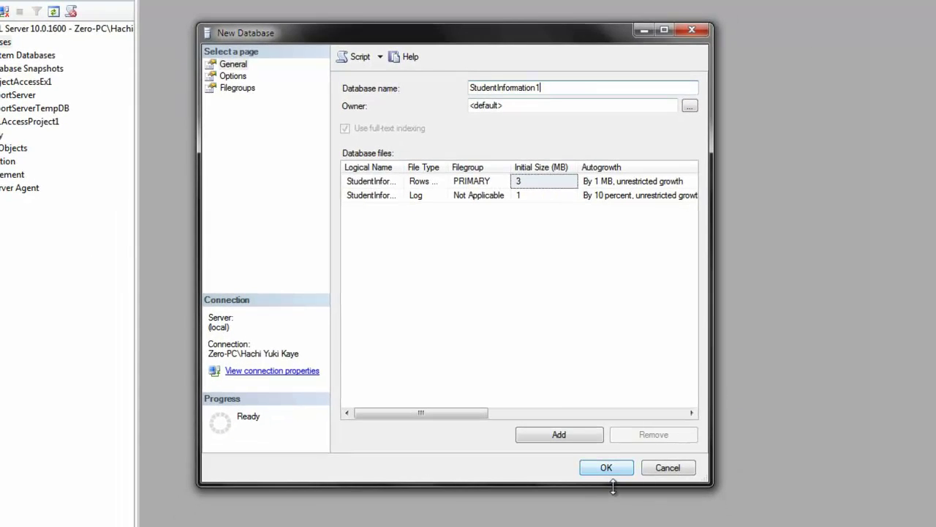
pyautogui.click(606, 467)
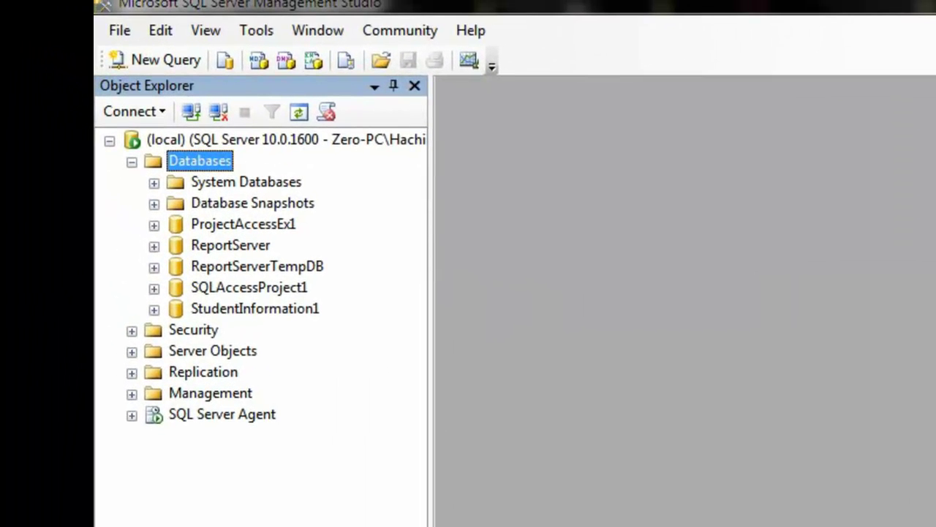
# - Expand StudentInformation1 > Tables and start a new table in the designer
pyautogui.click(313, 313)
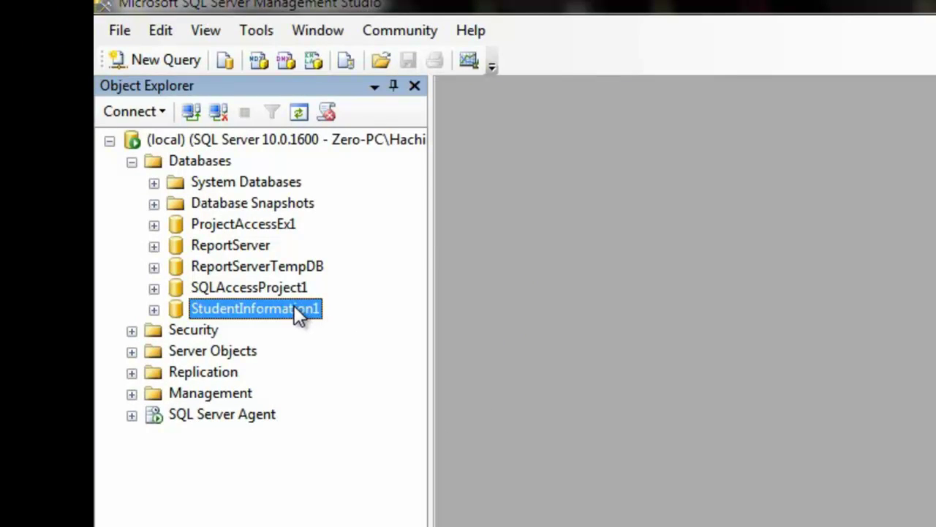
pyautogui.click(154, 309)
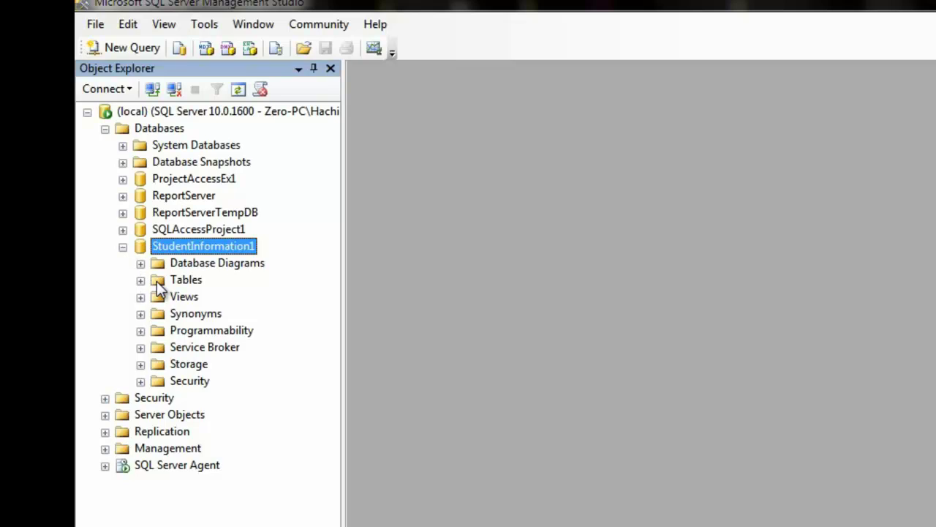
pyautogui.click(157, 280)
pyautogui.click(141, 281)
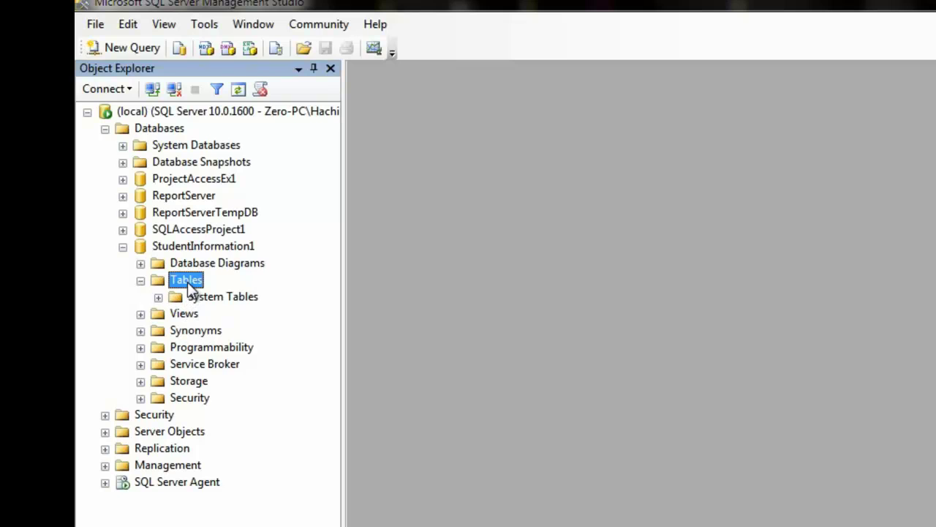
pyautogui.rightClick(187, 282)
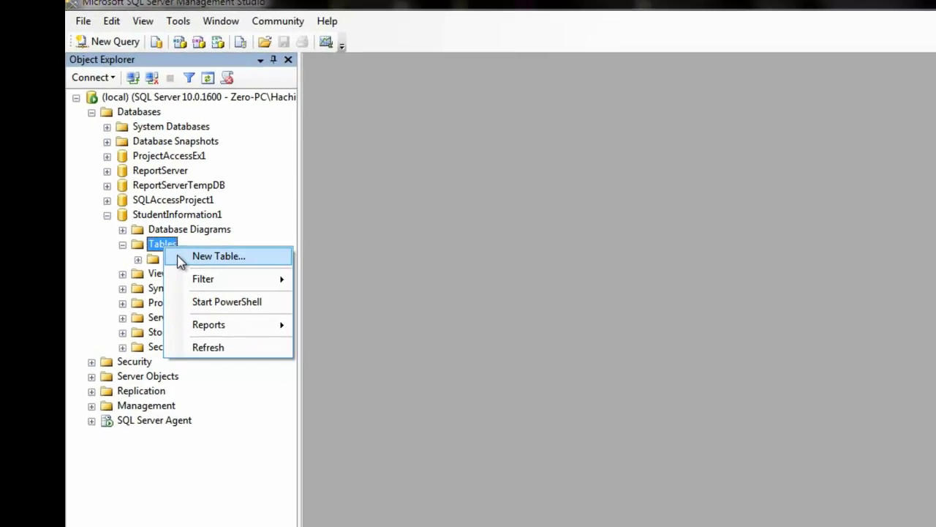
pyautogui.click(179, 257)
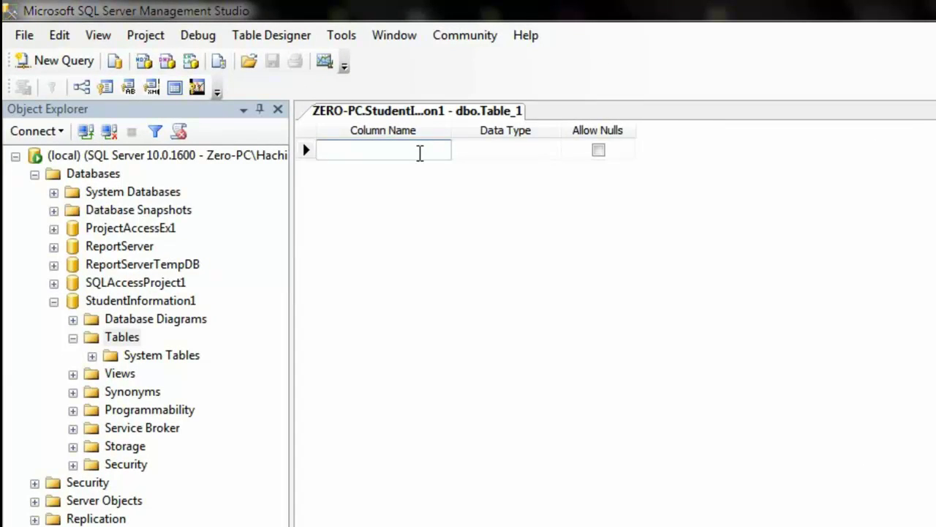
# - Add a Student_ID column with data type nchar(10)
pyautogui.write('Student')
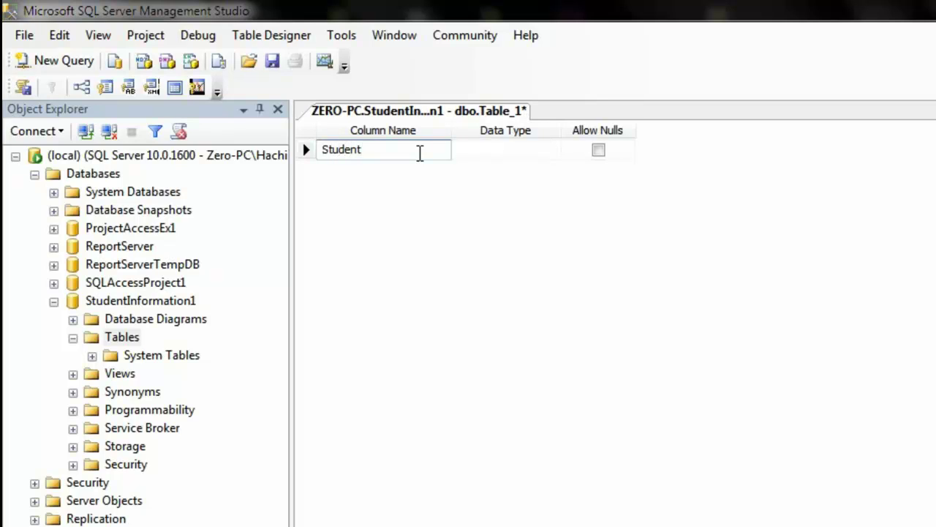
pyautogui.write('_ID')
pyautogui.press('Tab')
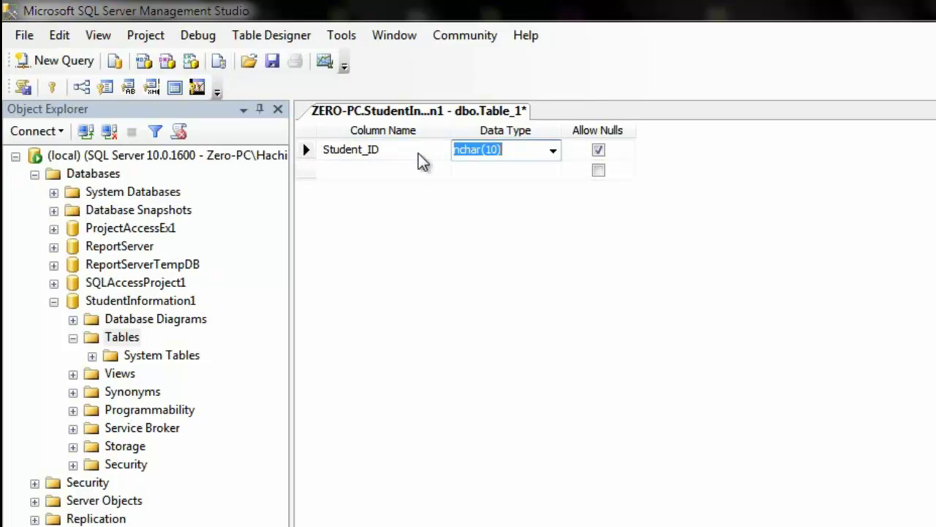
pyautogui.click(553, 154)
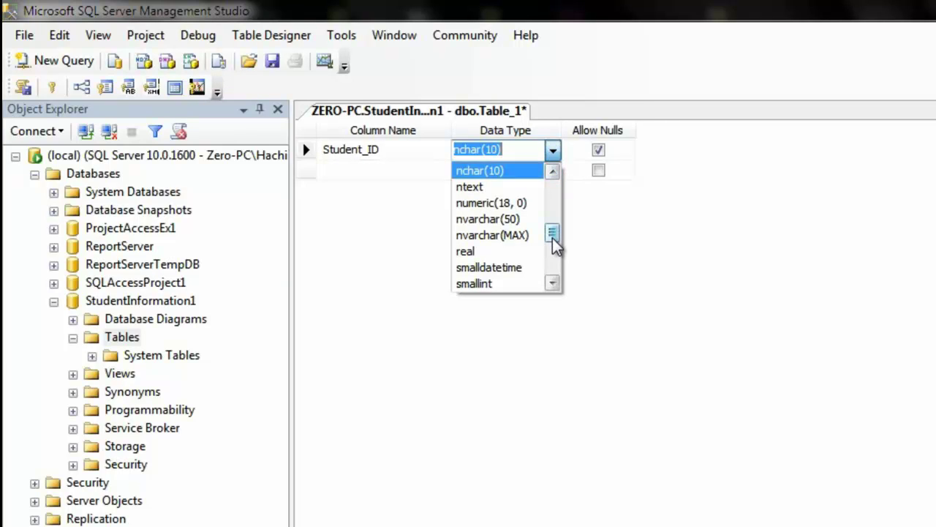
pyautogui.moveTo(556, 246)
pyautogui.mouseDown()
pyautogui.moveTo(558, 271)
pyautogui.moveTo(553, 231)
pyautogui.mouseUp()
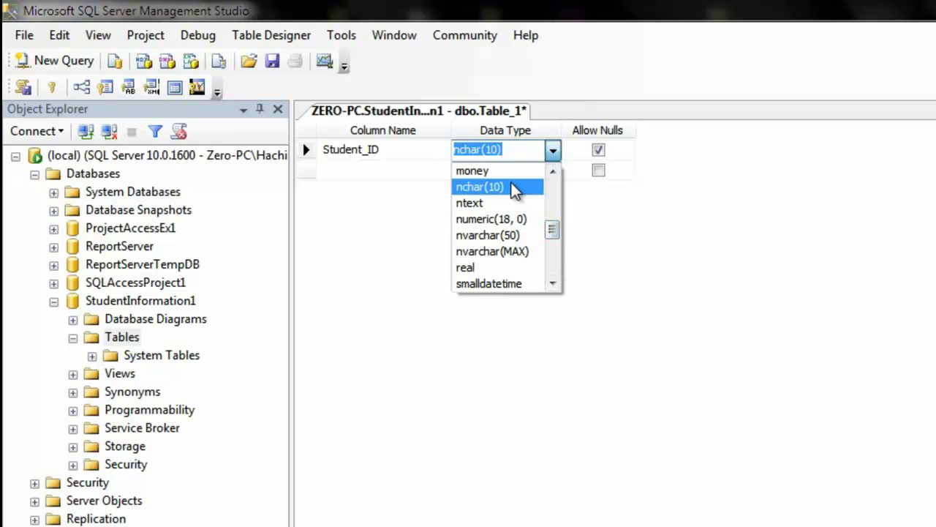
pyautogui.click(516, 188)
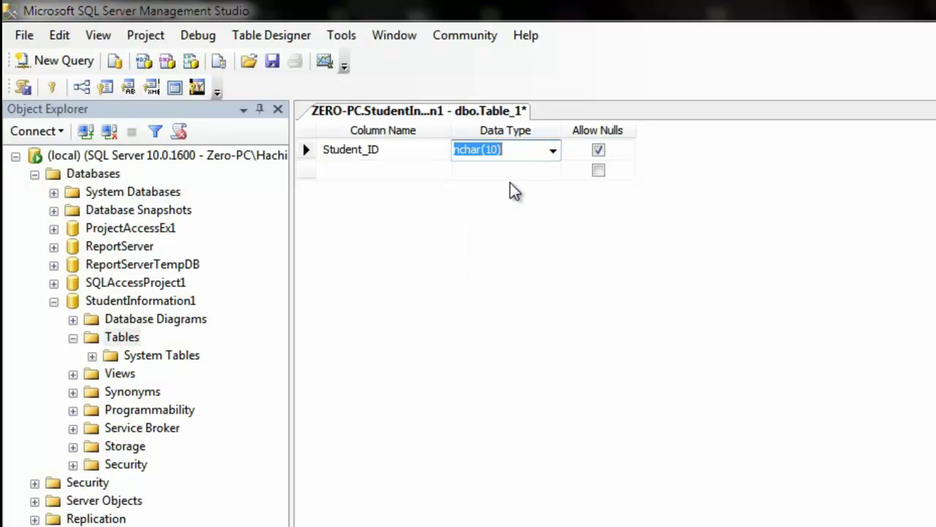
# - Add a Student_FName column with data type text
pyautogui.click(409, 178)
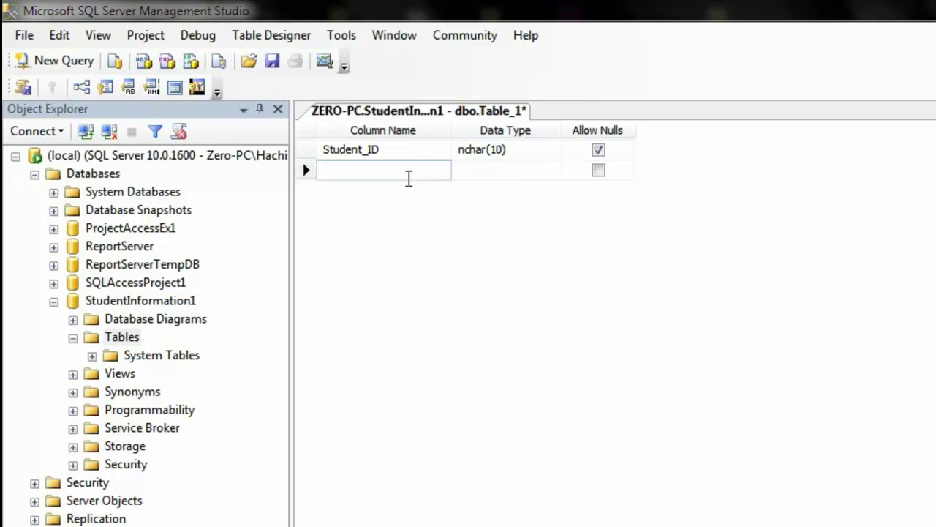
pyautogui.write('Student_FNam')
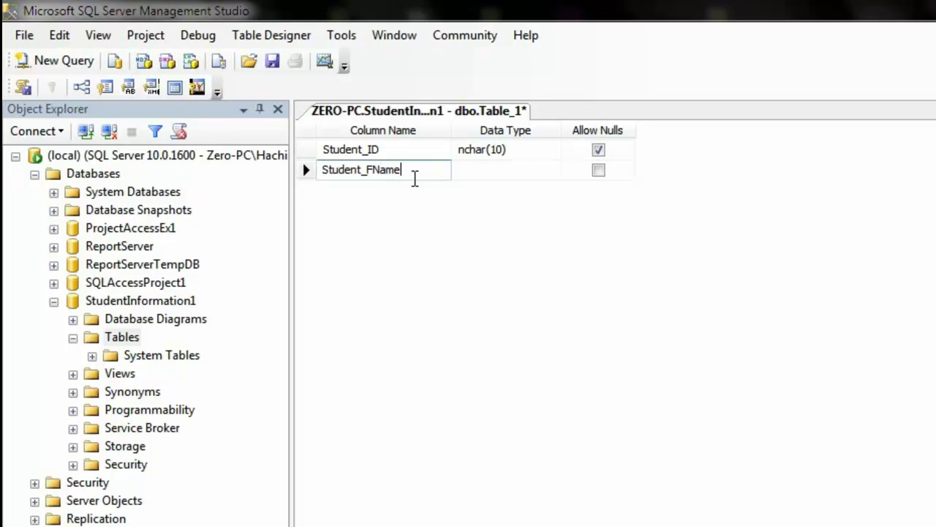
pyautogui.write('e')
pyautogui.press('Tab')
pyautogui.click(553, 171)
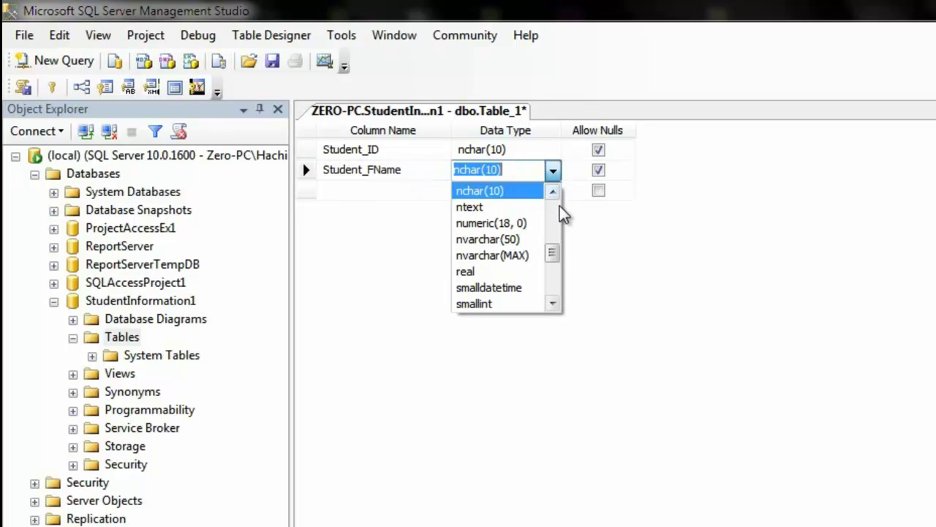
pyautogui.moveTo(553, 256); pyautogui.dragTo(545, 272)
pyautogui.click(468, 239)
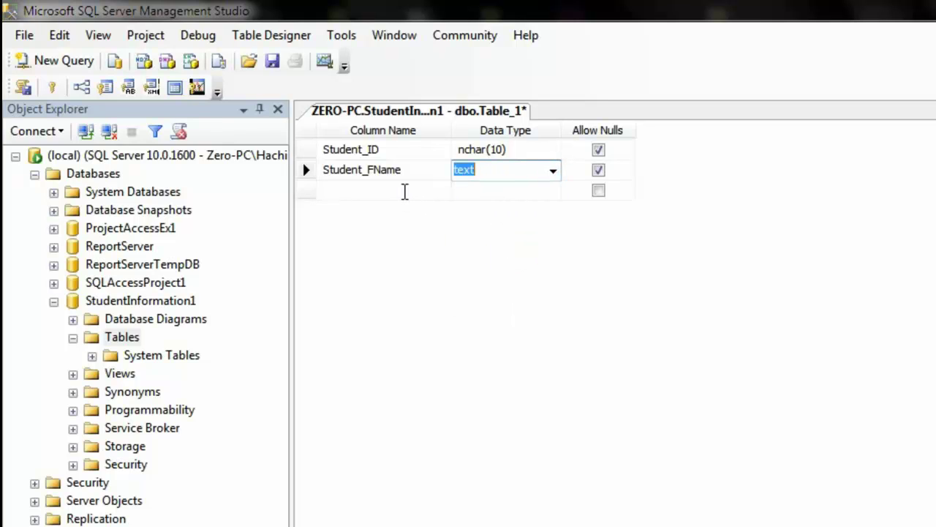
pyautogui.click(404, 192)
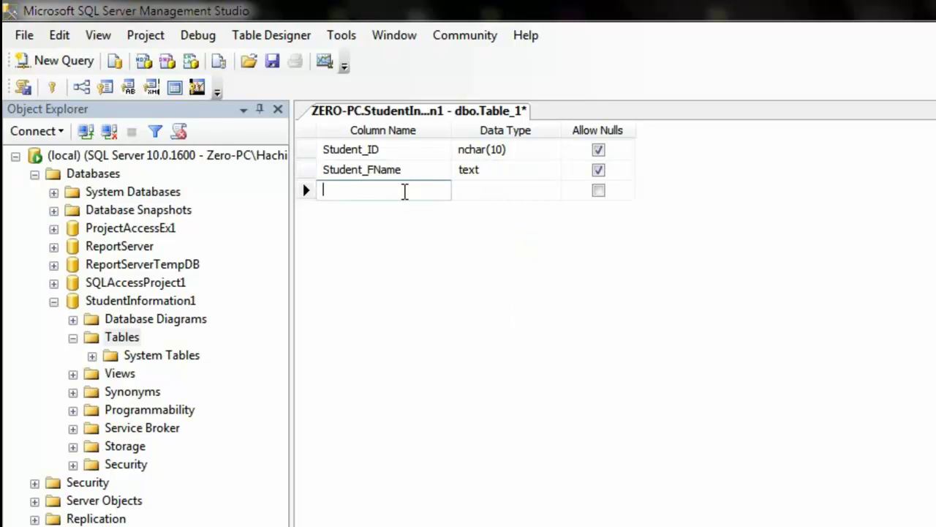
pyautogui.click(483, 171)
pyautogui.click(481, 170)
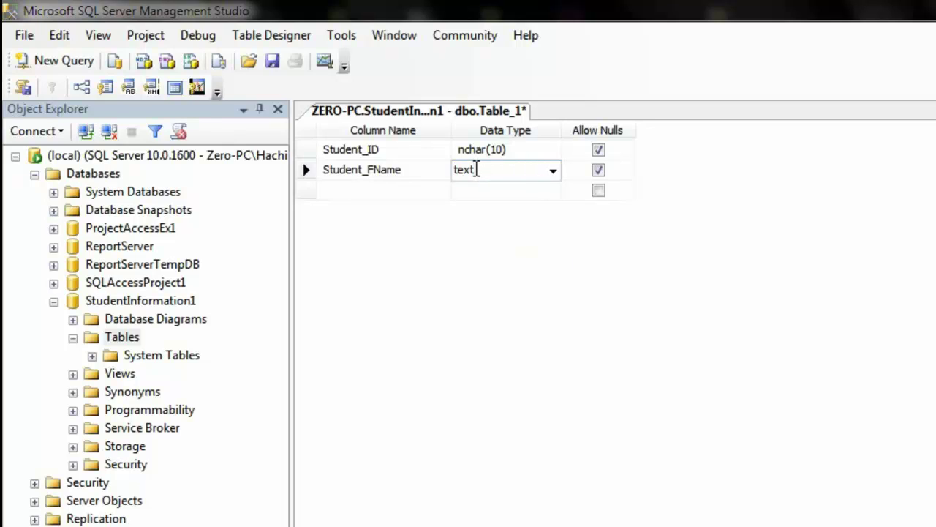
pyautogui.press('Return')
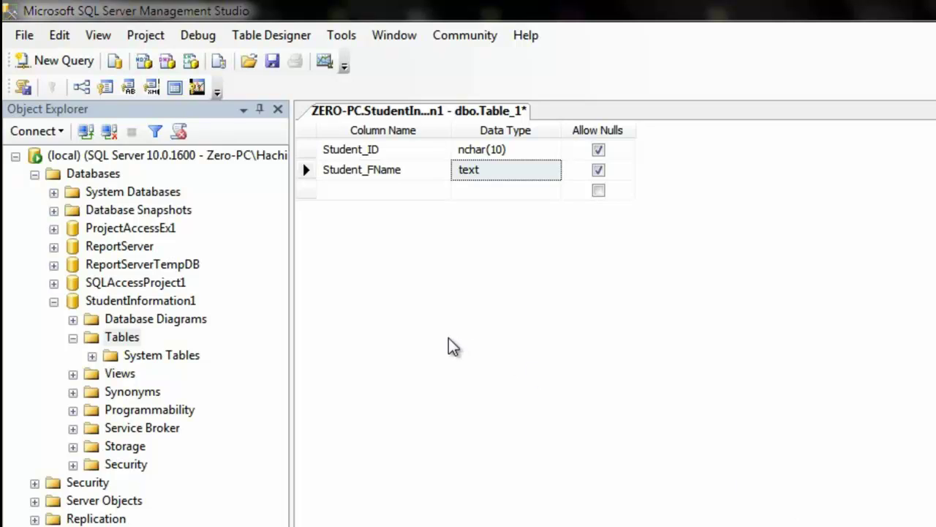
# - Add Student_LName as text and DOB as date columns
pyautogui.click(338, 191)
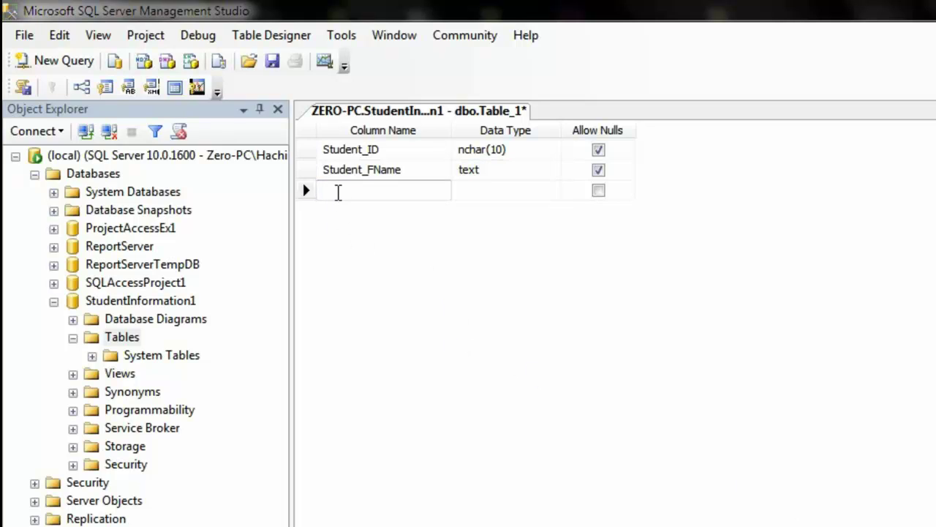
pyautogui.write('Student_L:Name')
pyautogui.press('Tab')
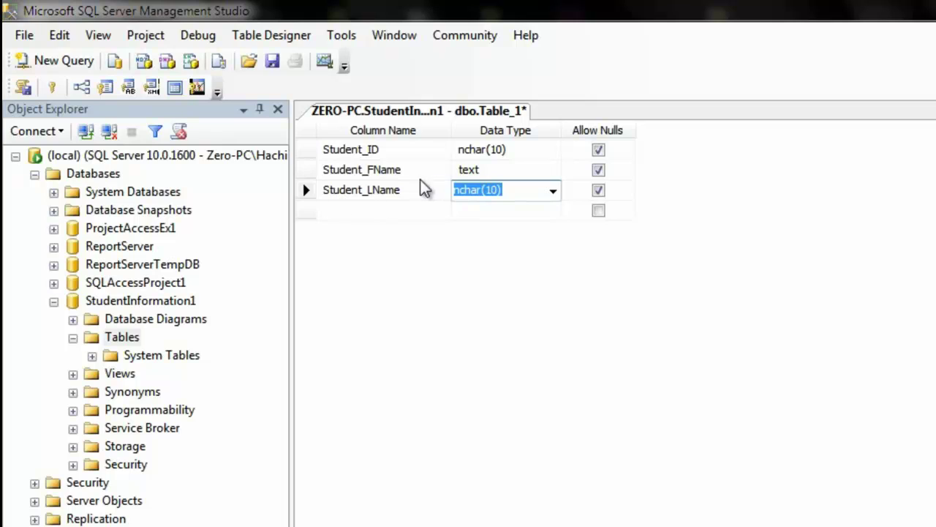
pyautogui.click(553, 190)
pyautogui.moveTo(553, 265); pyautogui.dragTo(556, 304)
pyautogui.click(498, 228)
pyautogui.click(413, 212)
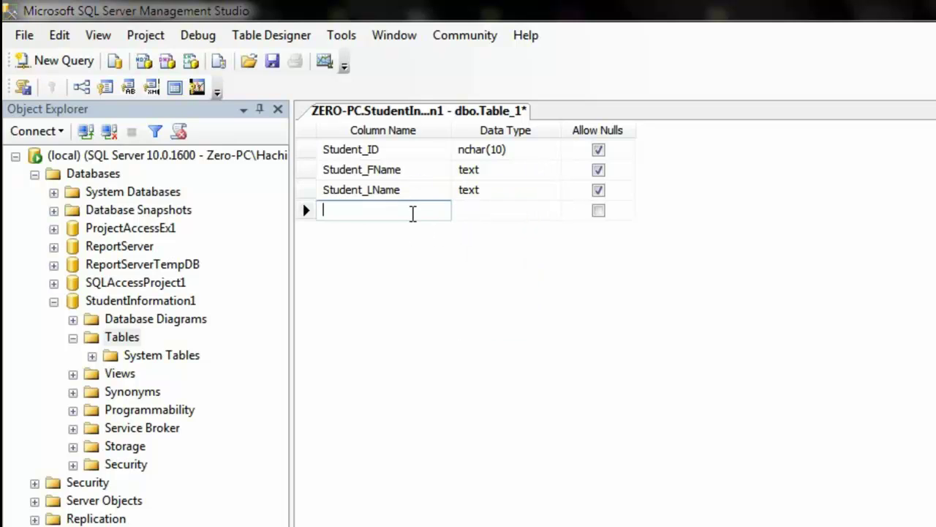
pyautogui.write('DOB')
pyautogui.press('Tab')
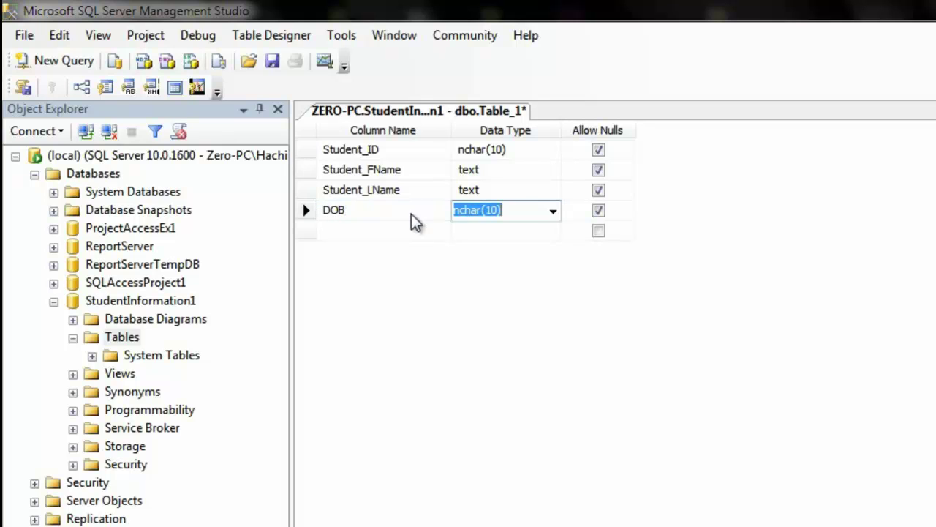
pyautogui.click(553, 210)
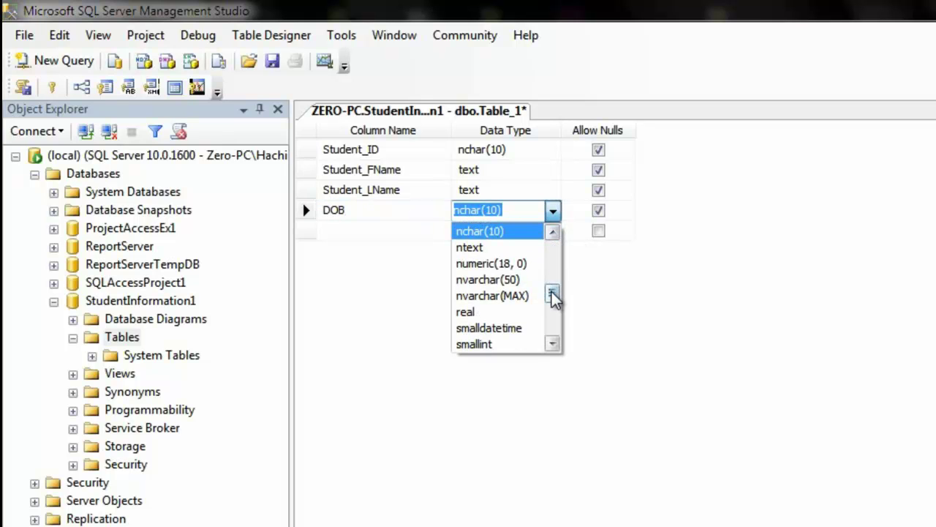
pyautogui.moveTo(553, 293); pyautogui.dragTo(554, 250)
pyautogui.click(528, 263)
# - Add No_of_Classes and Amt_of_Fees columns, both nchar(10)
pyautogui.click(367, 231)
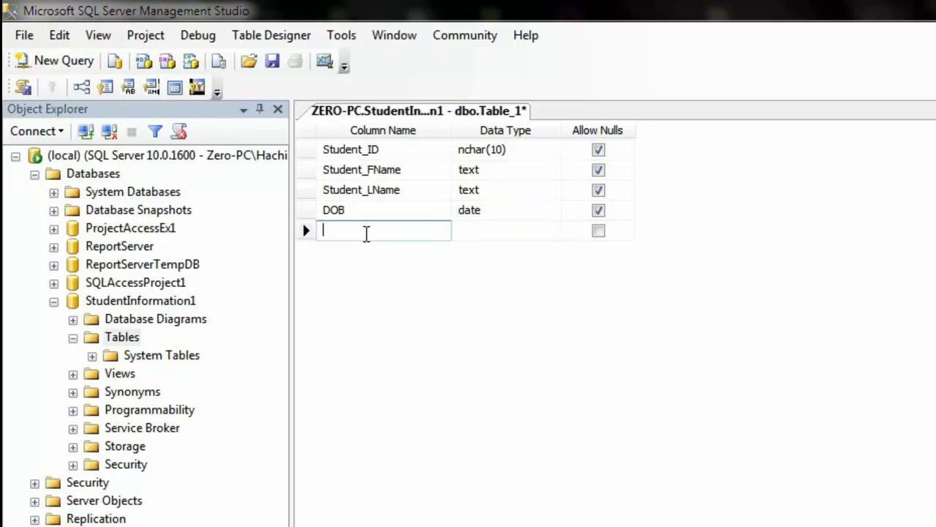
pyautogui.write('No_of_Classes')
pyautogui.press('Tab')
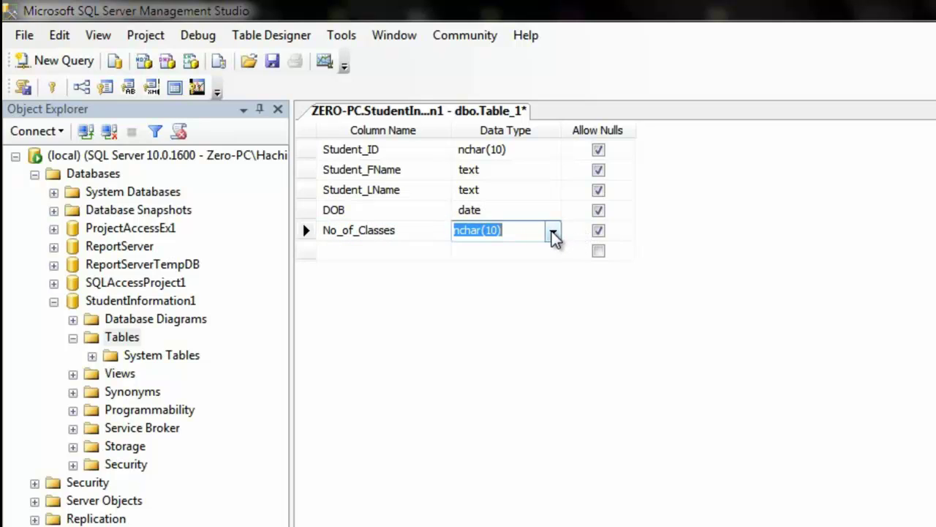
pyautogui.click(553, 232)
pyautogui.moveTo(554, 314)
pyautogui.mouseDown()
pyautogui.moveTo(554, 272)
pyautogui.moveTo(555, 311)
pyautogui.moveTo(546, 316)
pyautogui.mouseUp()
pyautogui.click(527, 303)
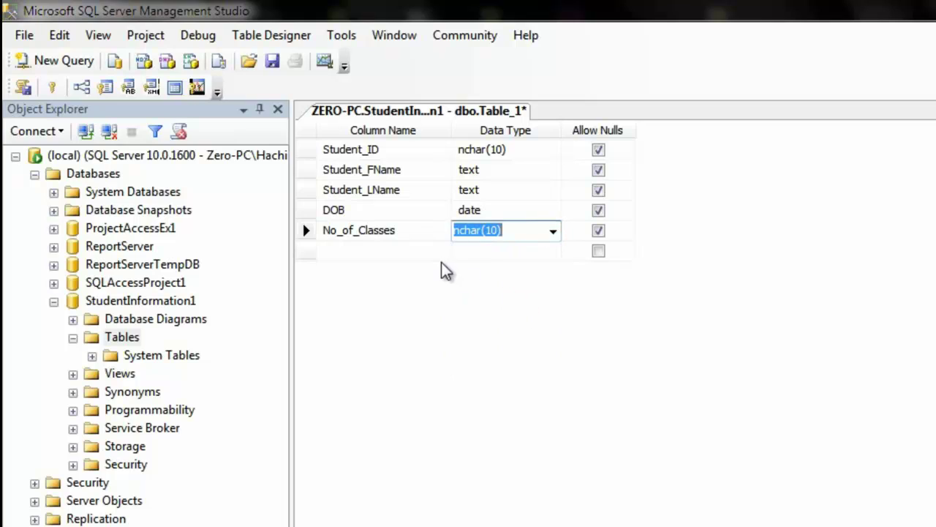
pyautogui.click(424, 252)
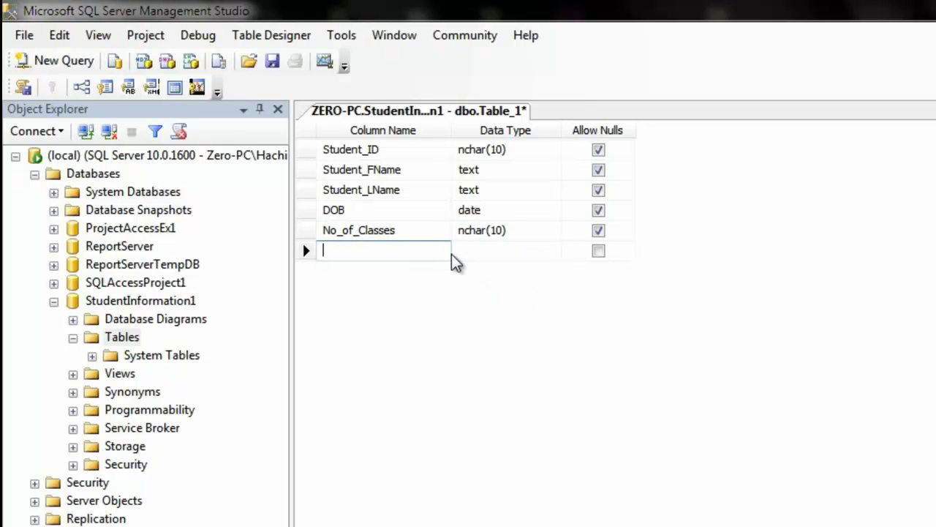
pyautogui.write('Amt_of_Fees')
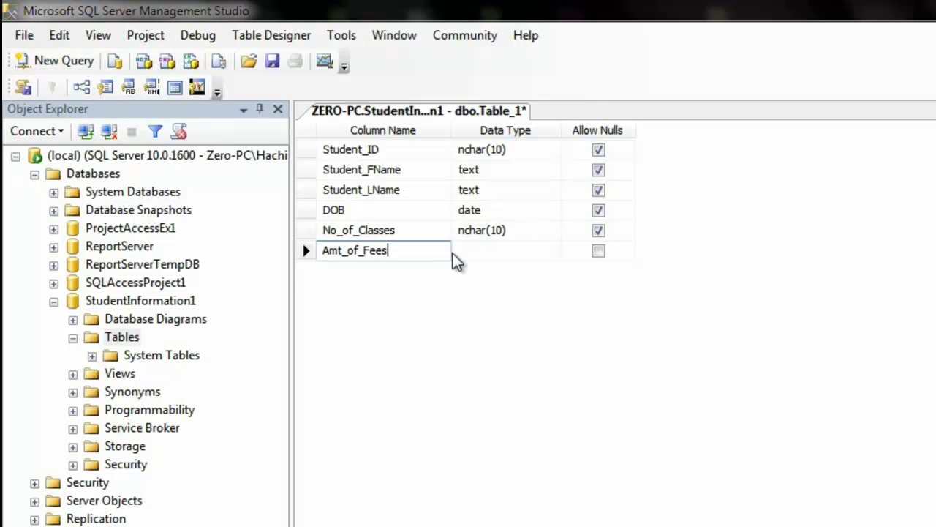
pyautogui.click(518, 251)
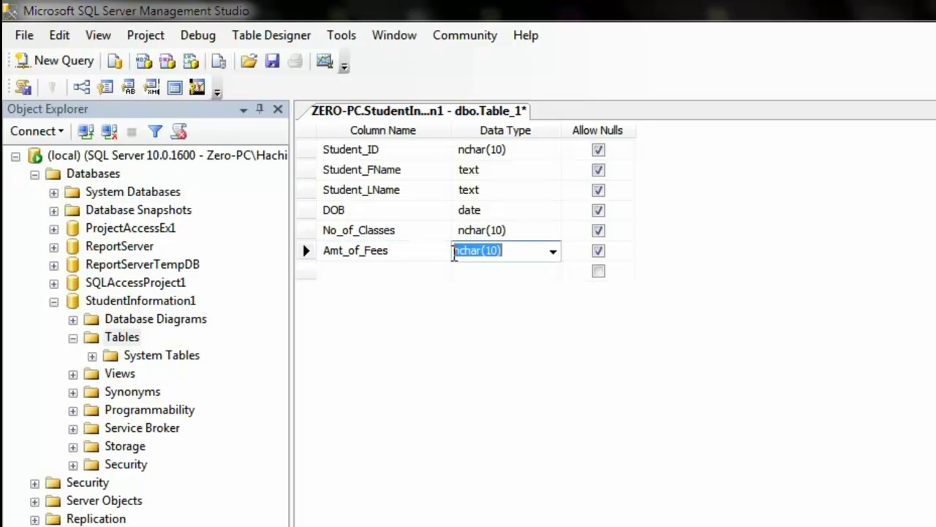
pyautogui.click(553, 253)
pyautogui.moveTo(552, 328)
pyautogui.mouseDown()
pyautogui.moveTo(551, 369)
pyautogui.moveTo(548, 329)
pyautogui.mouseUp()
pyautogui.click(865, 382)
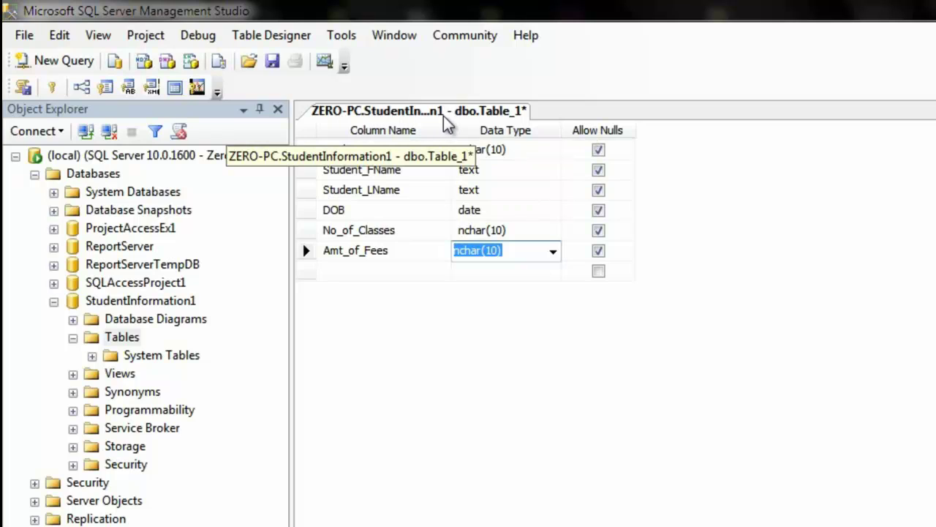
# - Save Table_1 as StudentInfo_1 and select dbo.StudentInfo_1 in Object Explorer
pyautogui.rightClick(484, 117)
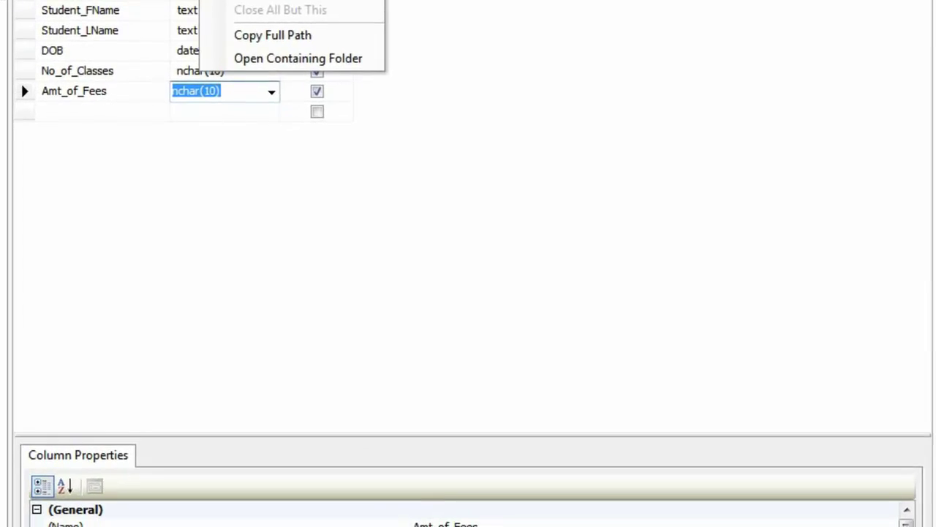
pyautogui.click(278, 0)
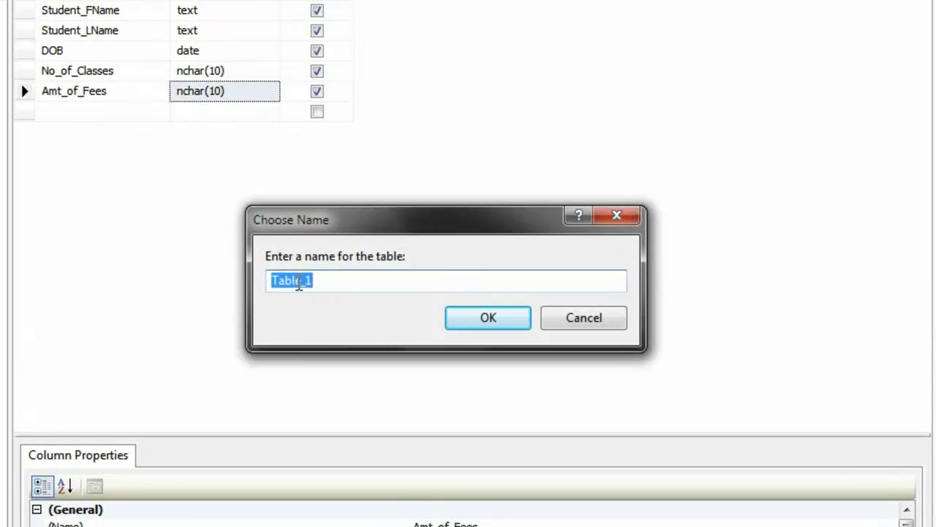
pyautogui.moveTo(299, 284); pyautogui.dragTo(230, 288)
pyautogui.write('Stundet')
pyautogui.press('BackSpace')
pyautogui.press('BackSpace')
pyautogui.press('BackSpace')
pyautogui.press('BackSpace')
pyautogui.press('BackSpace')
pyautogui.write('udentInfo')
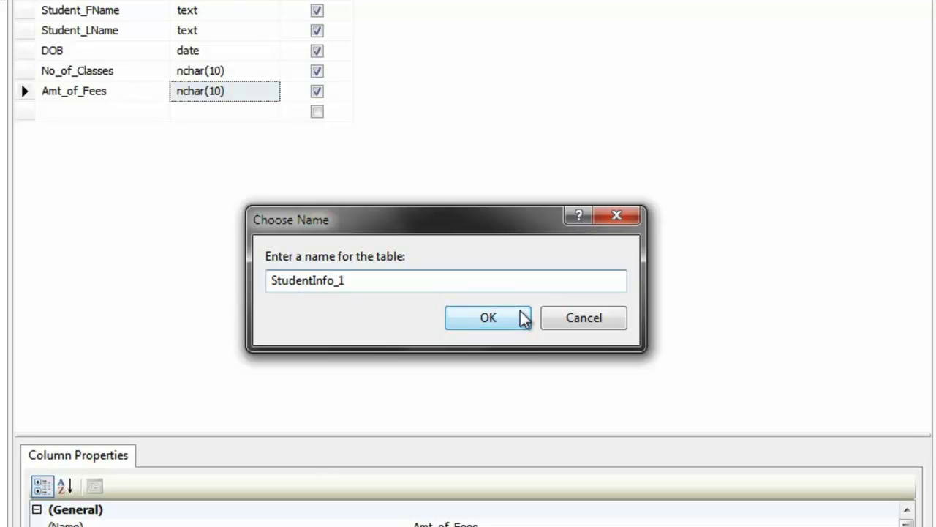
pyautogui.click(471, 319)
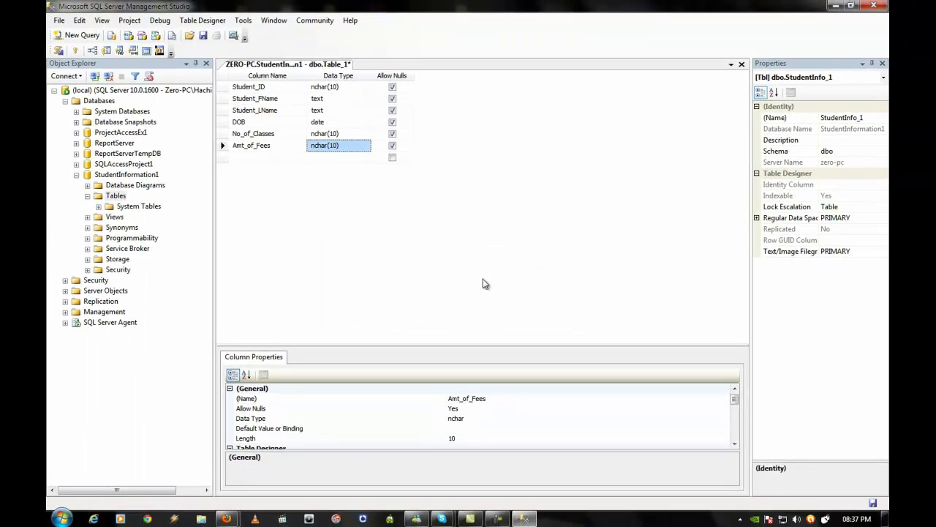
pyautogui.click(145, 217)
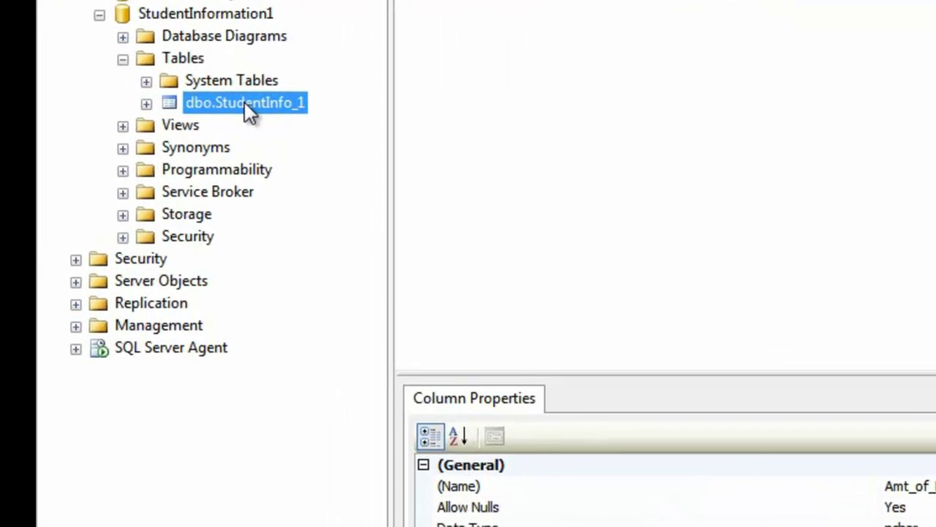
# - Open dbo.StudentInfo_1 with Edit Top 200 Rows and select the new row's Student_ID cell
pyautogui.rightClick(244, 103)
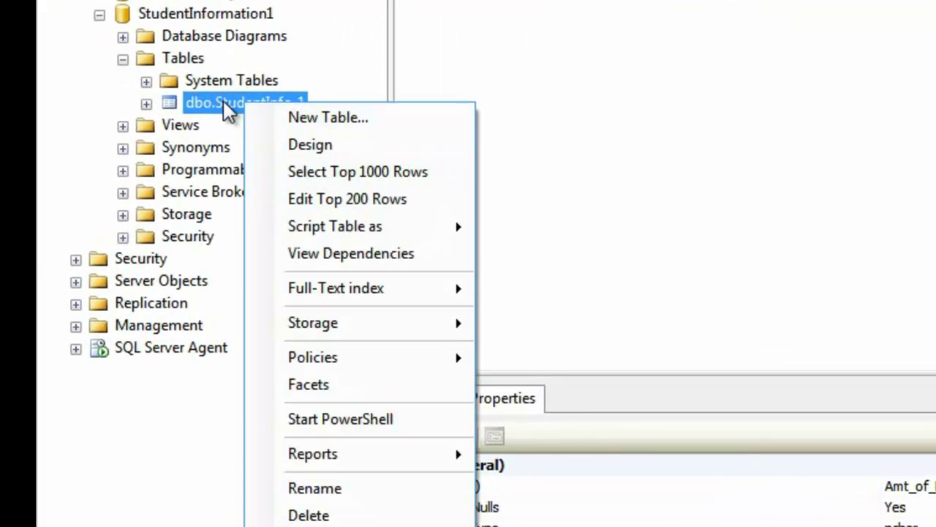
pyautogui.click(318, 202)
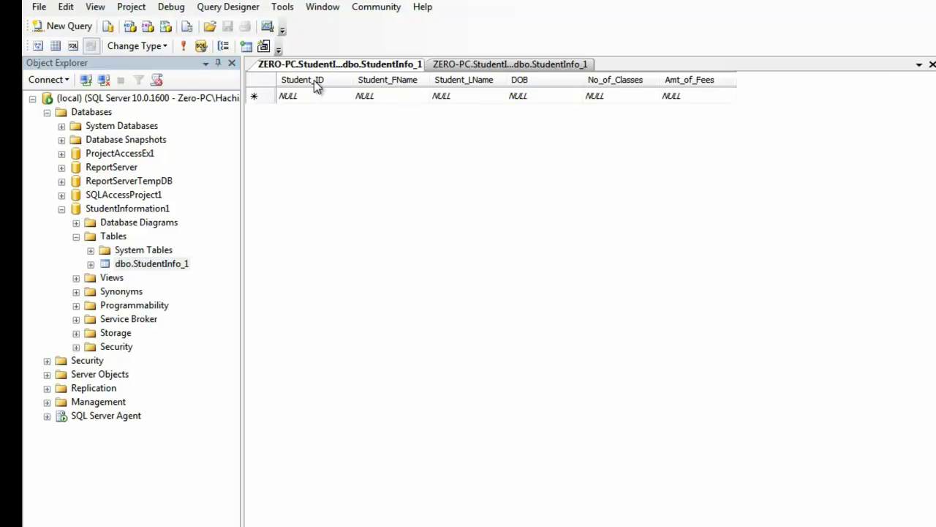
pyautogui.click(315, 96)
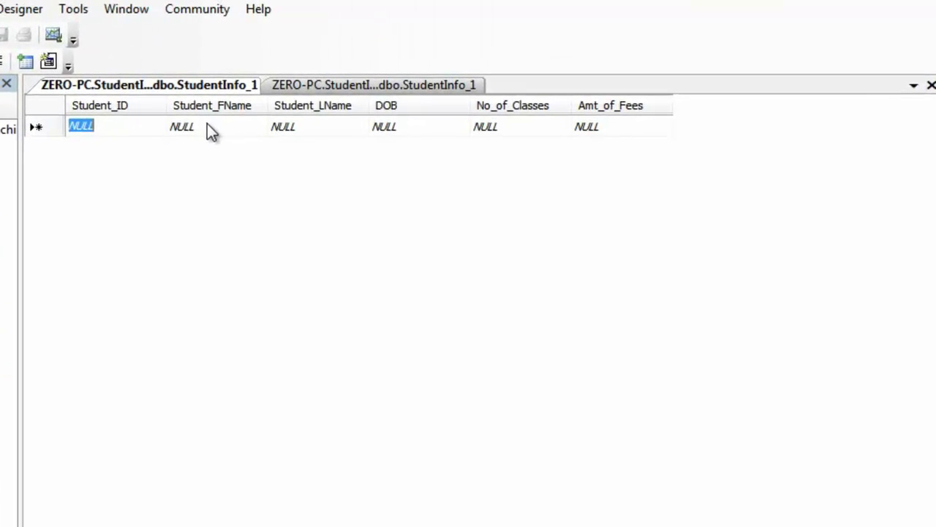
pyautogui.click(207, 128)
pyautogui.click(307, 126)
pyautogui.click(395, 127)
pyautogui.click(485, 132)
pyautogui.click(594, 130)
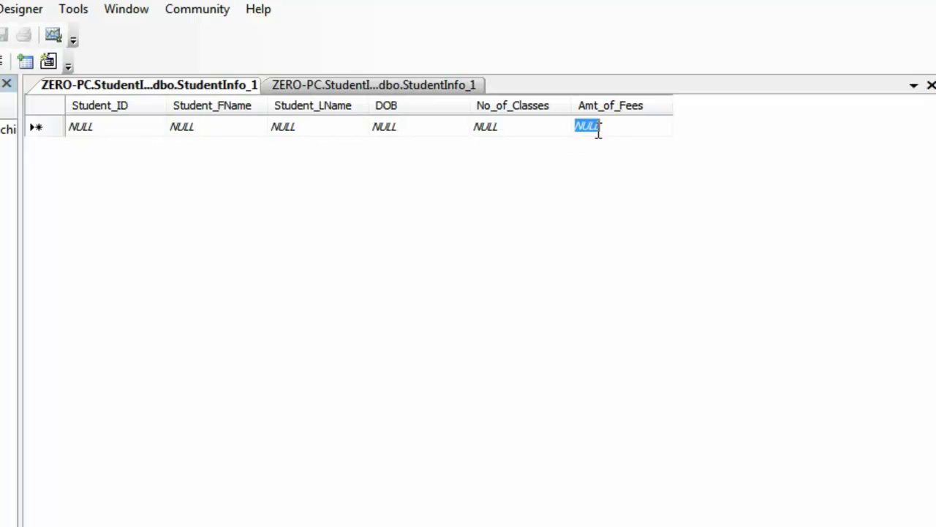
pyautogui.click(127, 128)
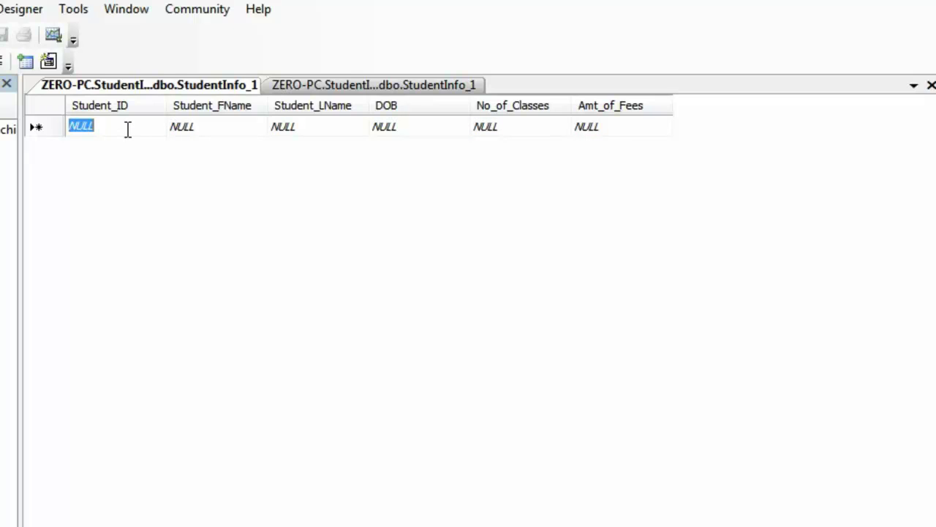
pyautogui.press('Tab')
pyautogui.press('Tab')
pyautogui.press('Tab')
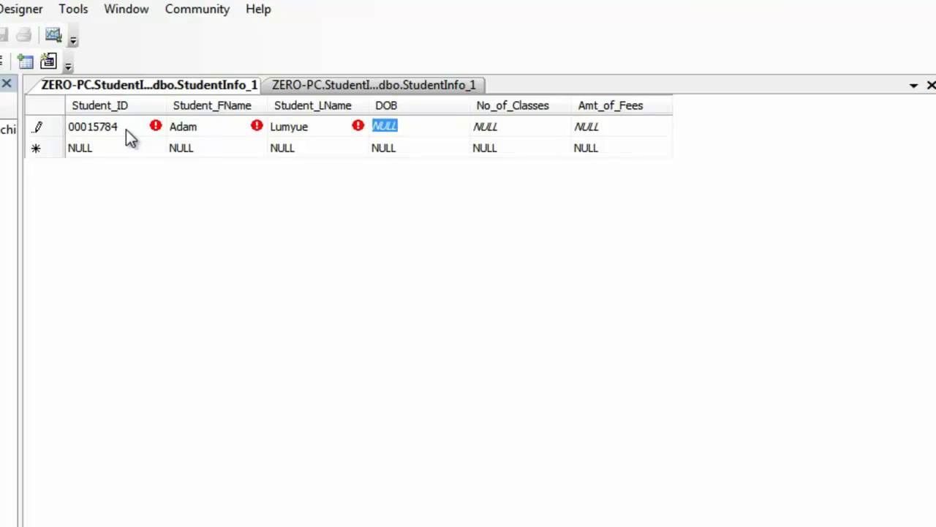
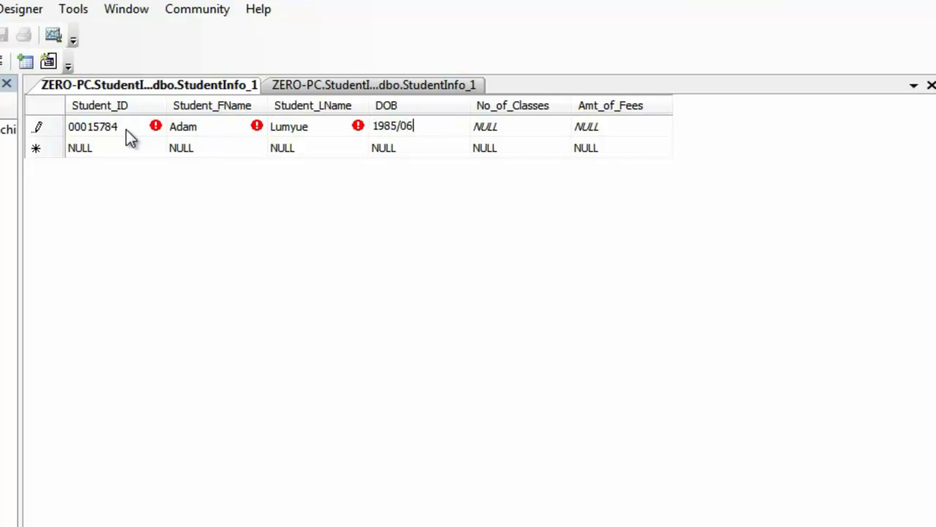
pyautogui.press('Tab')
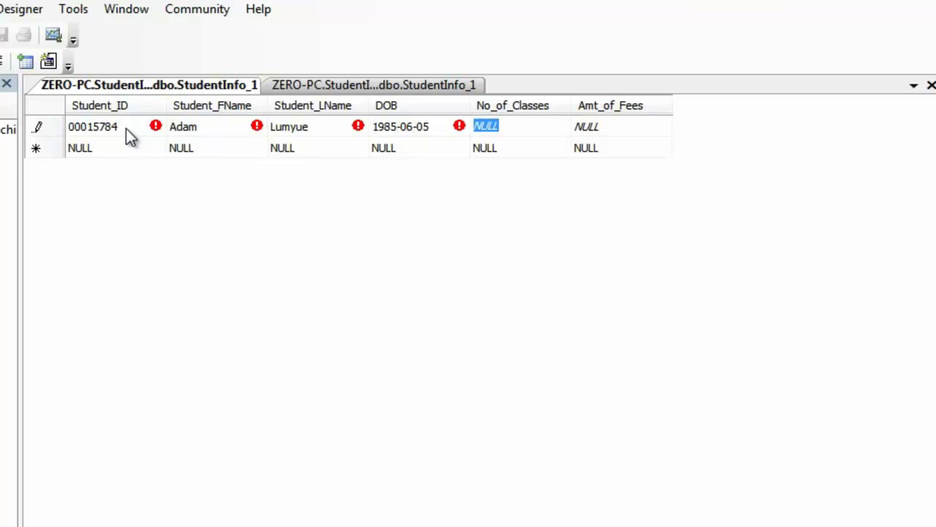
pyautogui.press('Tab')
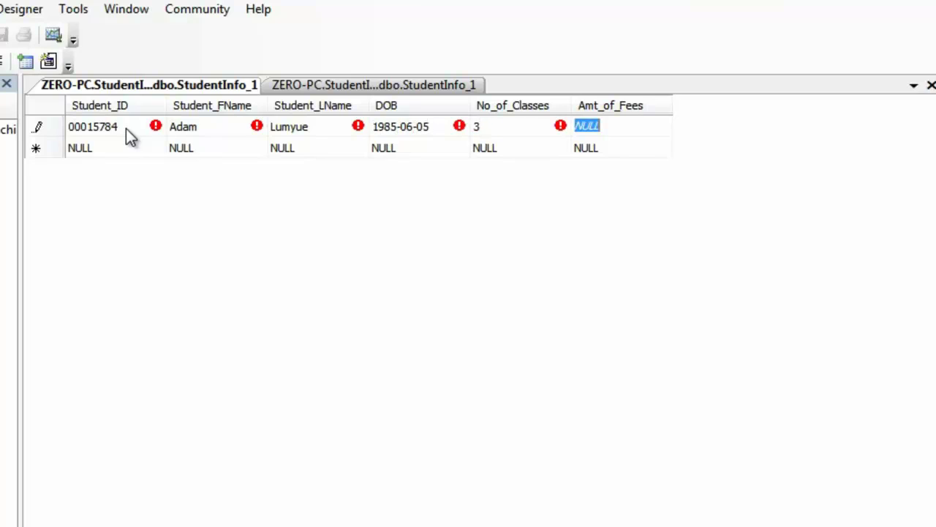
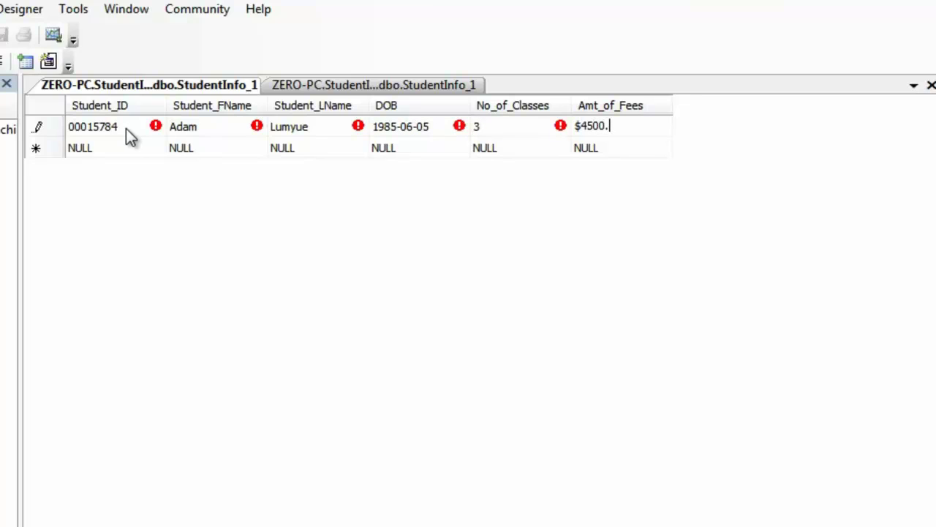
pyautogui.press('Tab')
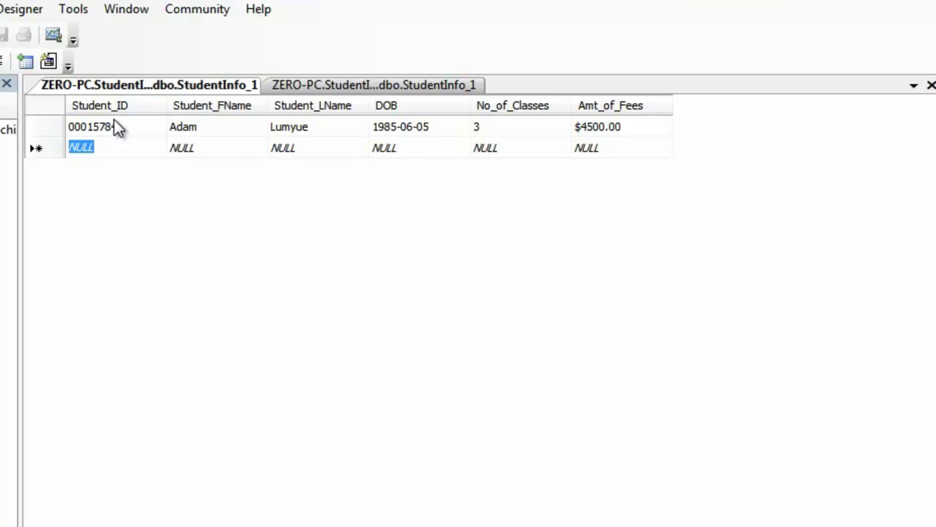
# - Enter the second student's ID, first name and last name
pyautogui.click(120, 147)
pyautogui.write('00066785')
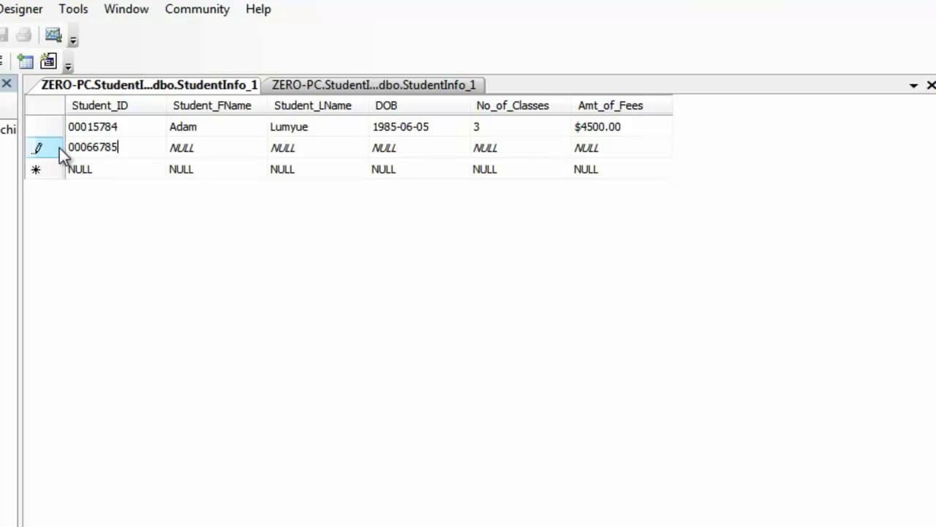
pyautogui.press('Tab')
pyautogui.press('Tab')
pyautogui.press('Tab')
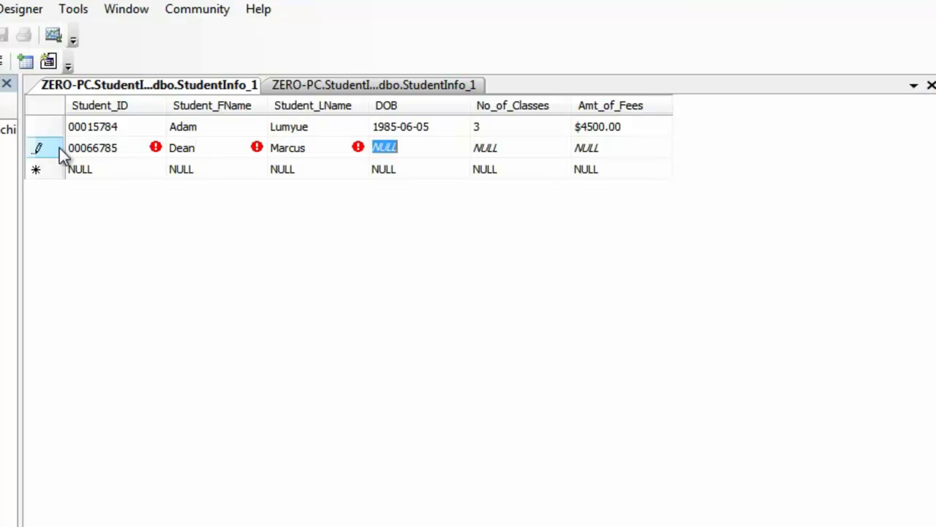
pyautogui.write('16')
pyautogui.press('BackSpace')
pyautogui.write('975/22/')
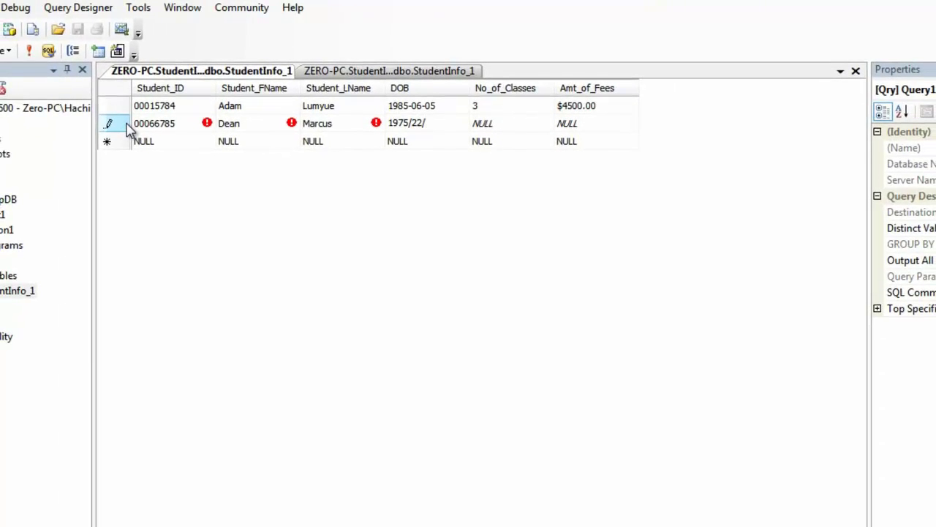
pyautogui.press('BackSpace')
pyautogui.press('BackSpace')
pyautogui.press('BackSpace')
pyautogui.press('BackSpace')
pyautogui.write('/12/44')
pyautogui.press('Return')
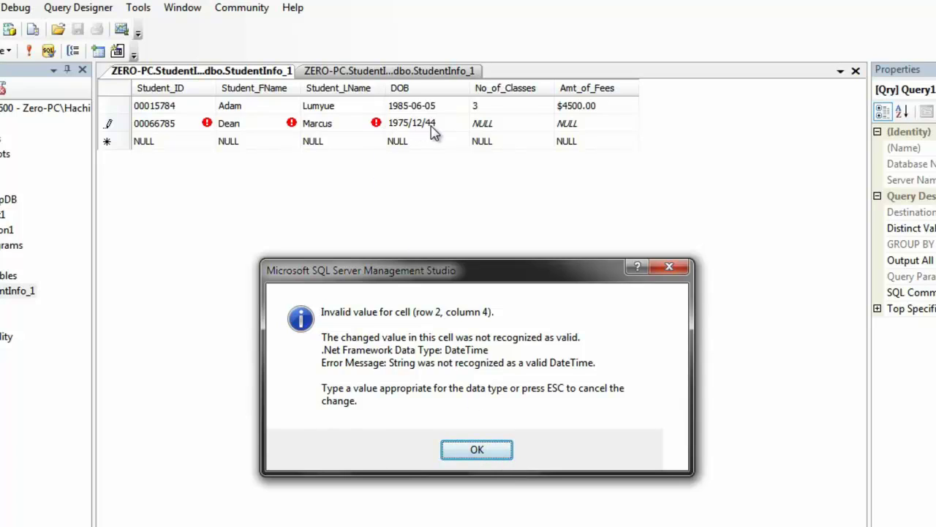
pyautogui.click(477, 450)
pyautogui.press('BackSpace')
pyautogui.press('BackSpace')
pyautogui.write('14')
pyautogui.press('Tab')
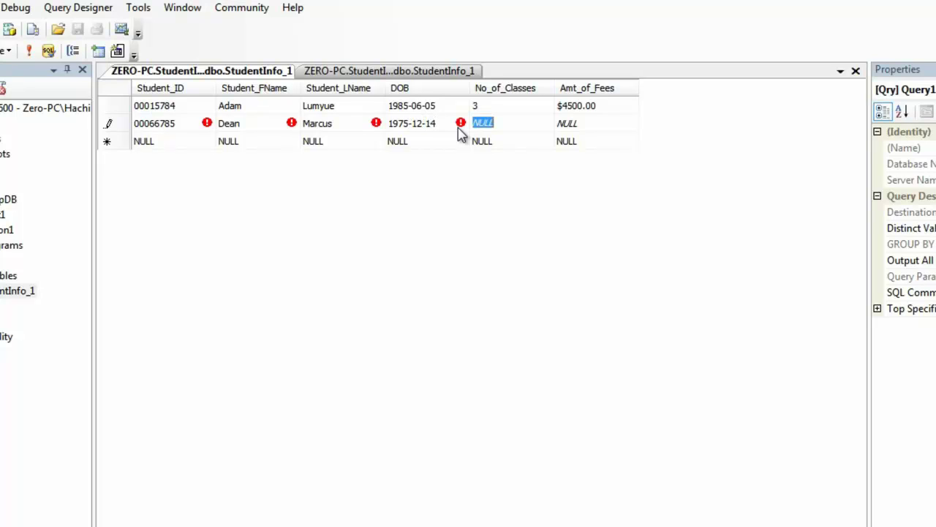
pyautogui.write('2')
pyautogui.press('Tab')
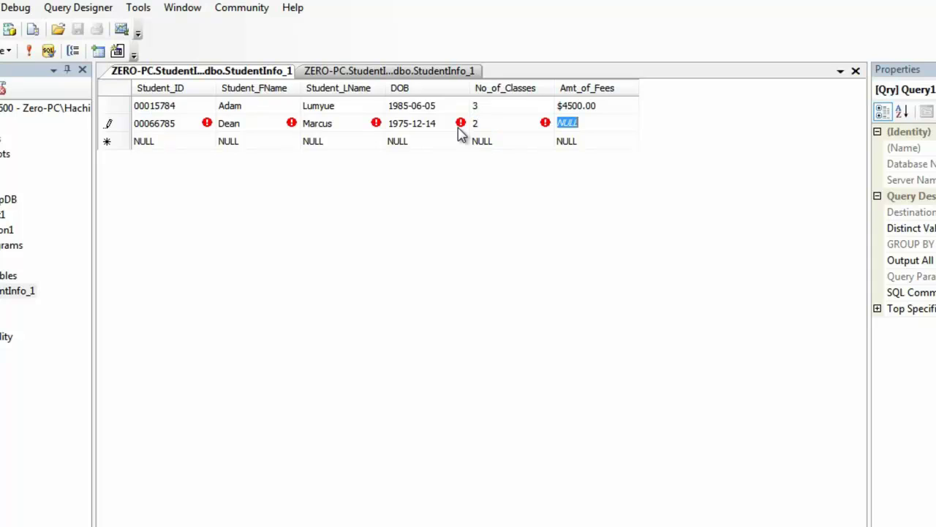
pyautogui.write('$3000.00')
pyautogui.press('Tab')
# - Enter the third student's ID, first name and last name
pyautogui.write('000')
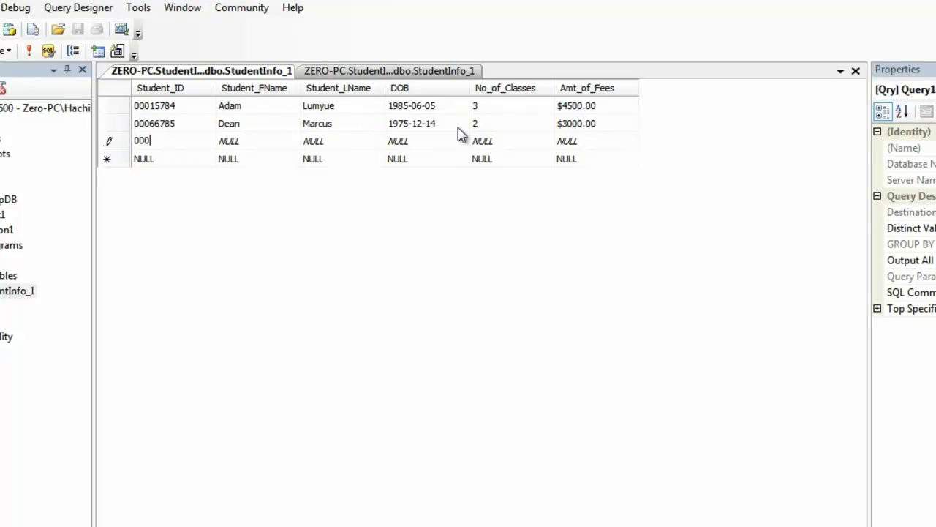
pyautogui.write('06489')
pyautogui.press('Tab')
pyautogui.press('Tab')
# - Complete DOB as 1955-08-12 after the date error, then enter 1 class and $1500.00
pyautogui.press('Tab')
pyautogui.write('19')
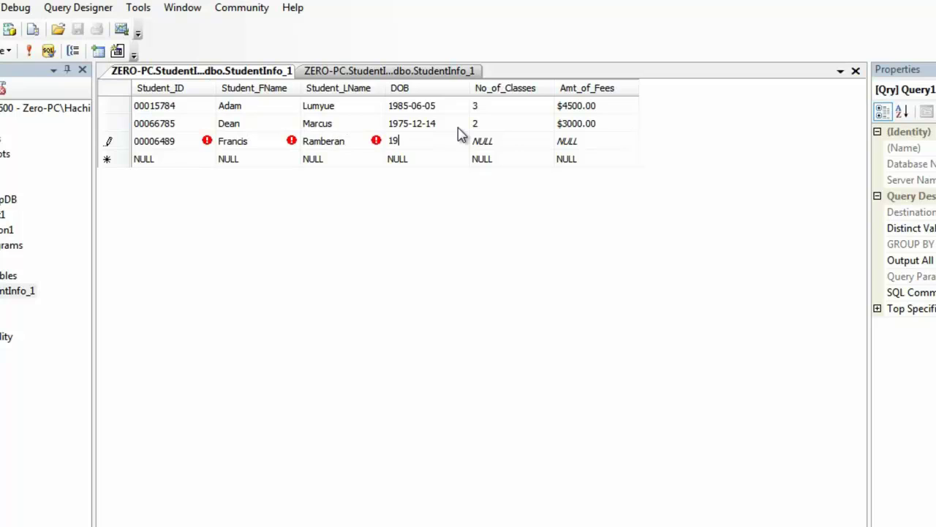
pyautogui.write('55')
pyautogui.press('Tab')
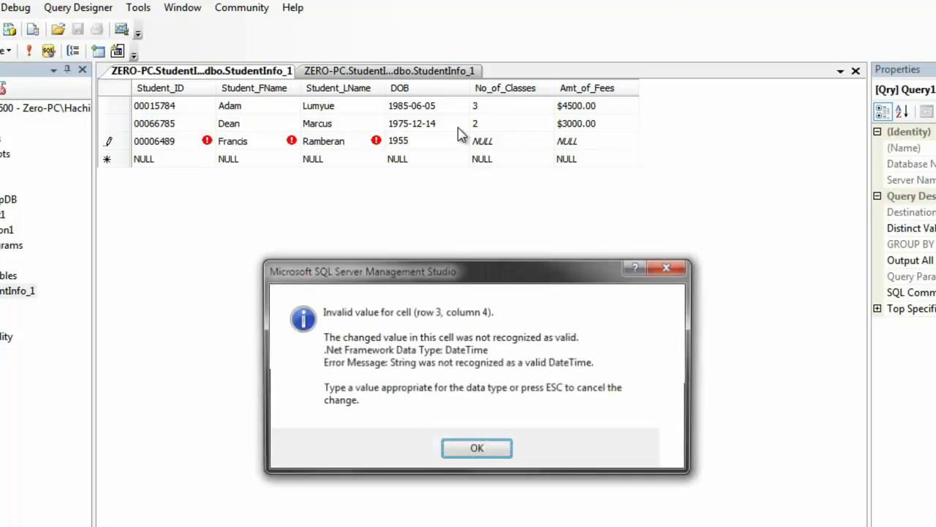
pyautogui.click(461, 454)
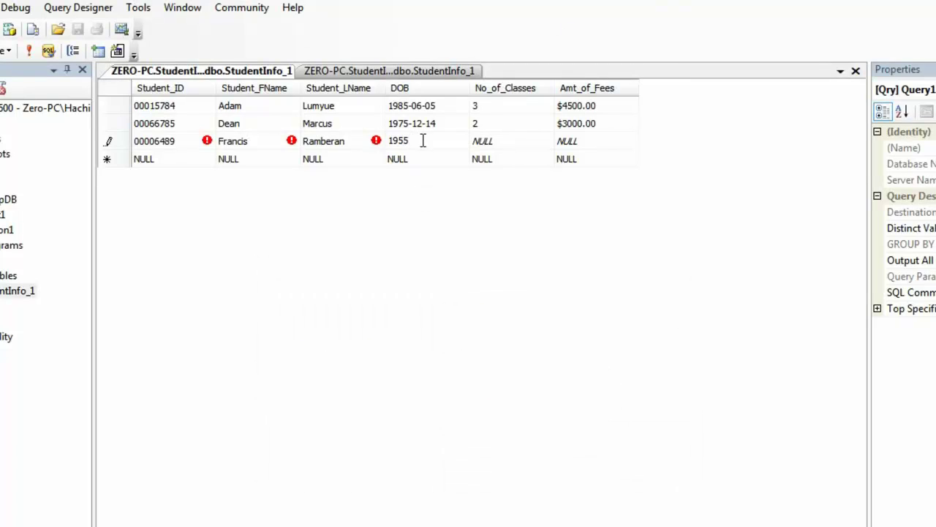
pyautogui.write('-08-12')
pyautogui.press('Tab')
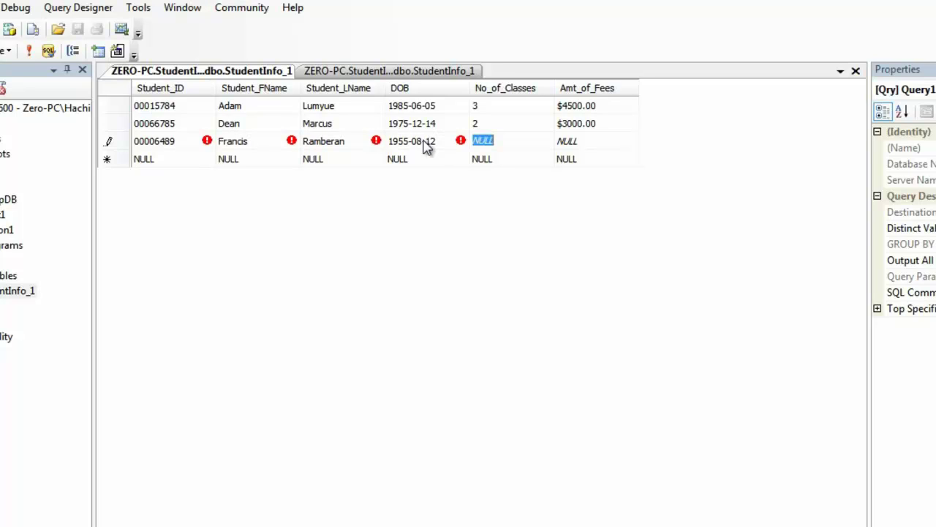
pyautogui.write('1')
pyautogui.press('Tab')
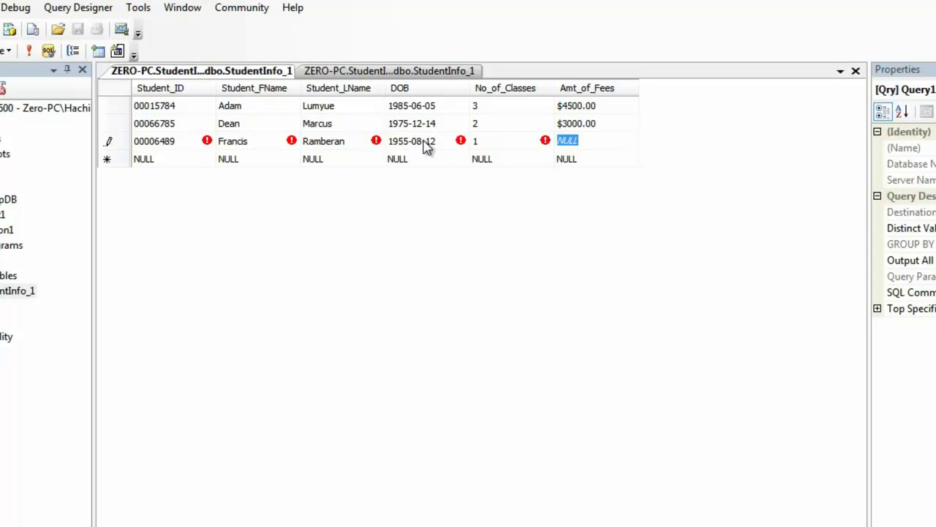
pyautogui.write('$1500.00')
pyautogui.press('Return')
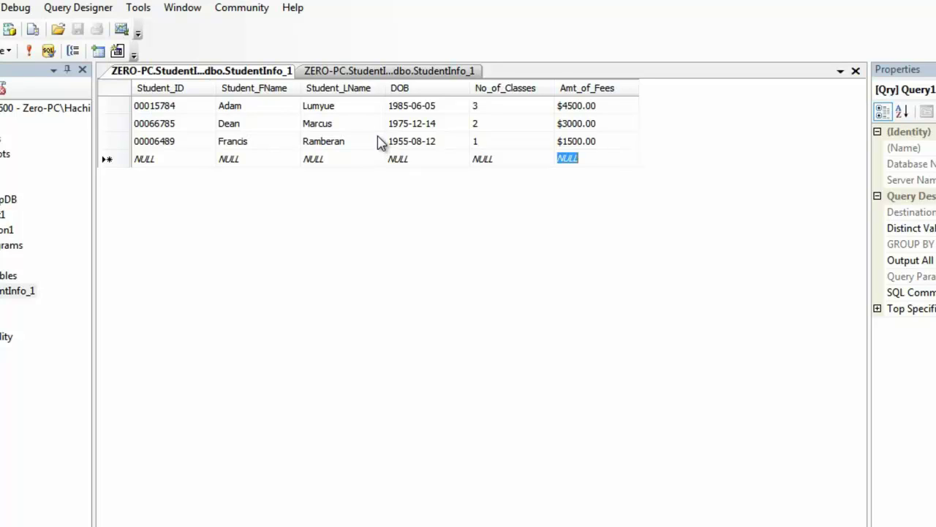
# - Close the dbo.StudentInfo_1 row-editing and table design tabs
pyautogui.rightClick(256, 75)
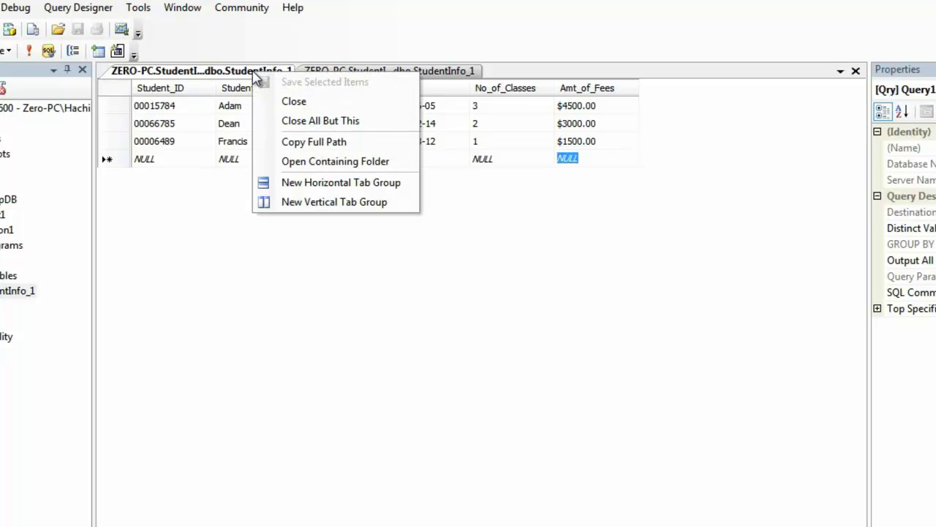
pyautogui.click(658, 270)
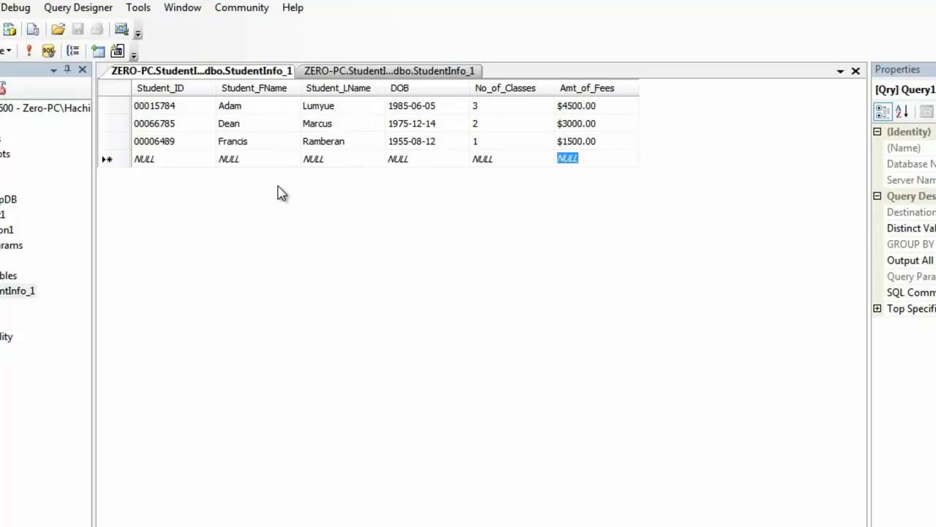
pyautogui.rightClick(234, 72)
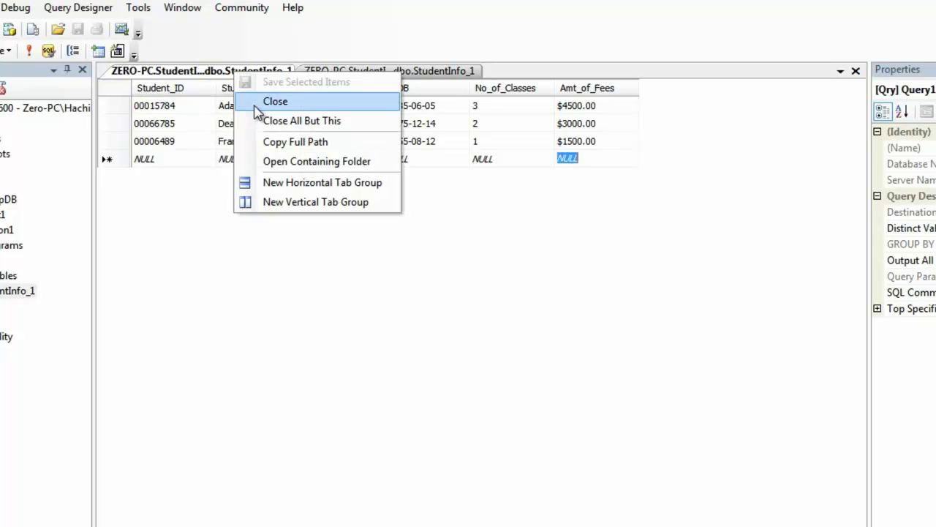
pyautogui.click(257, 104)
pyautogui.rightClick(242, 73)
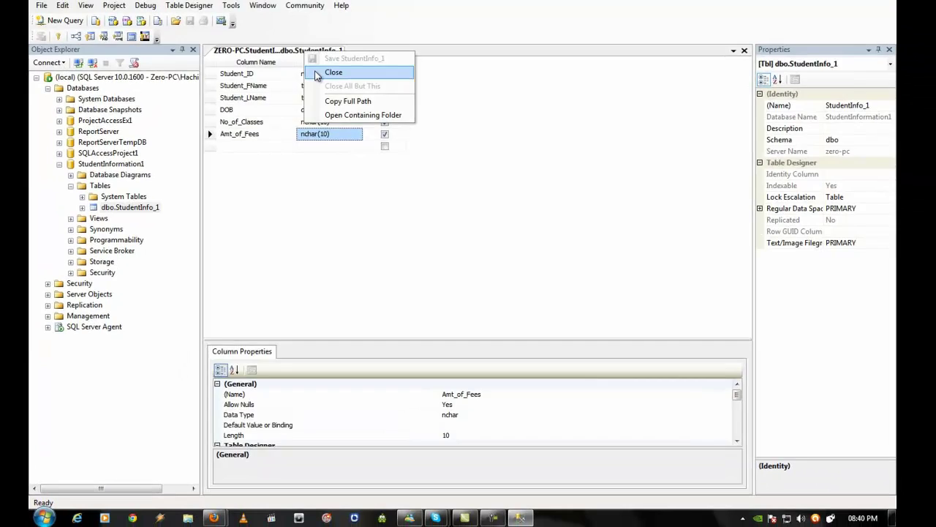
pyautogui.click(317, 76)
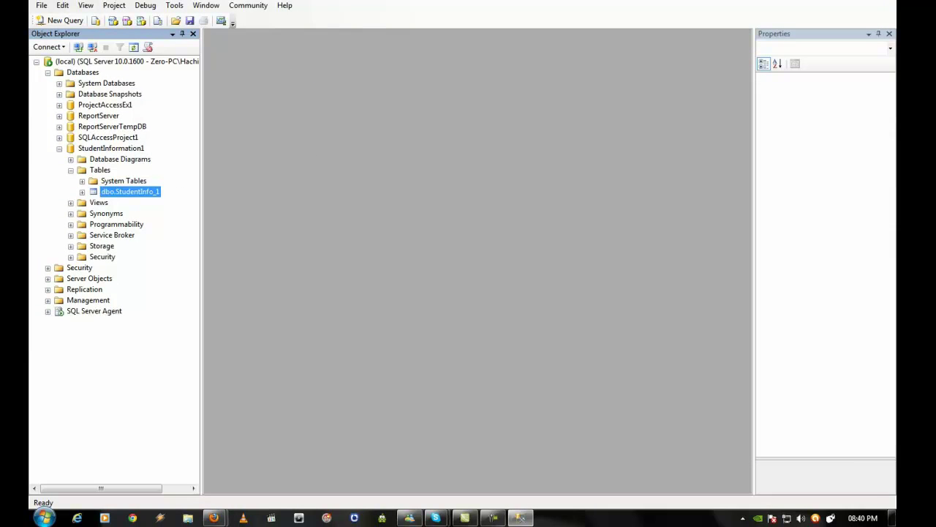
# - Show the desktop and bring up Access 2007's launch options from the Start menu's Microsoft Office folder
pyautogui.press('super+d')
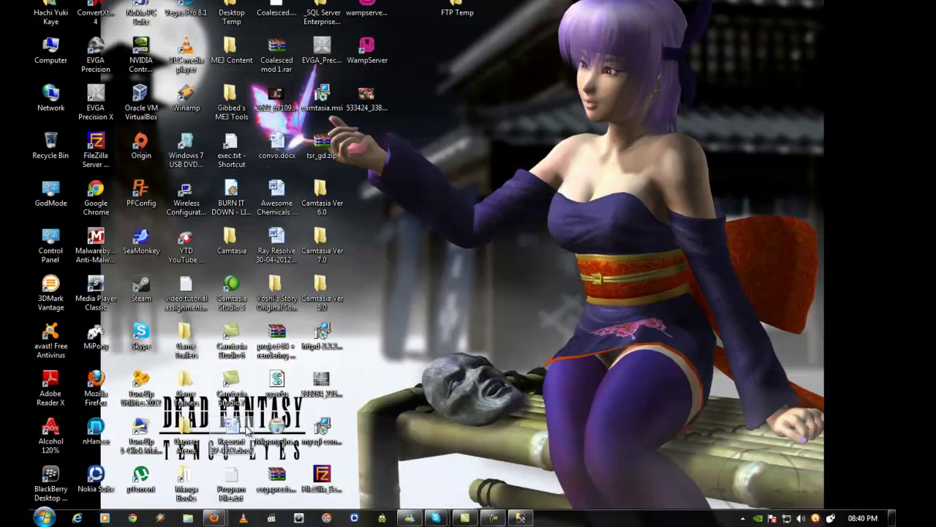
pyautogui.click(44, 518)
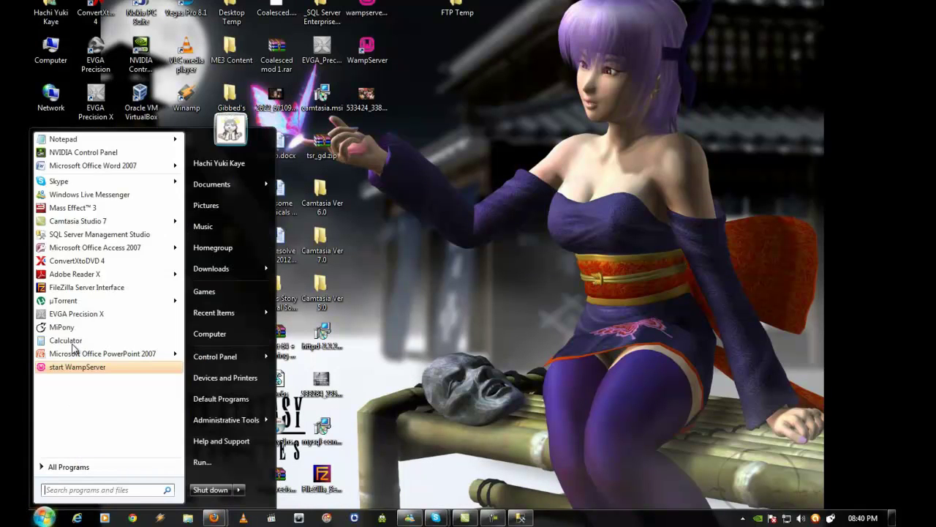
pyautogui.moveTo(101, 251)
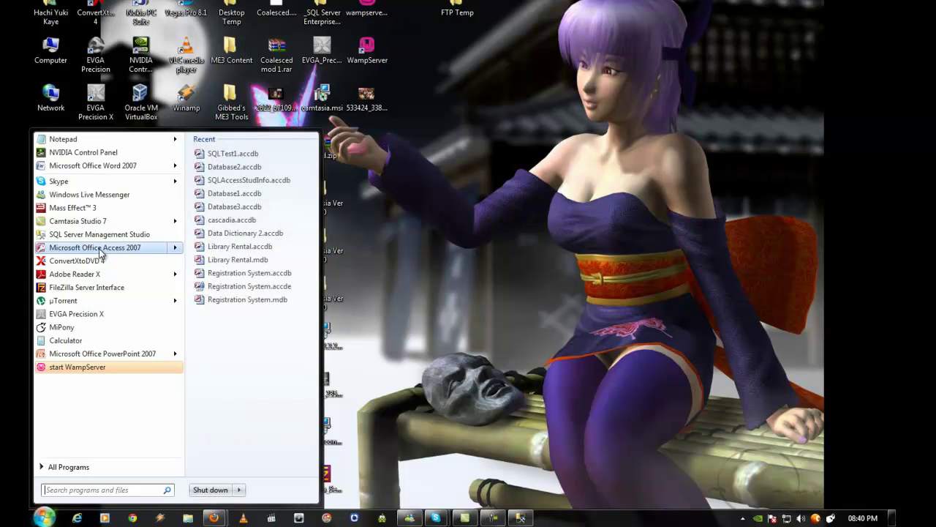
pyautogui.click(83, 469)
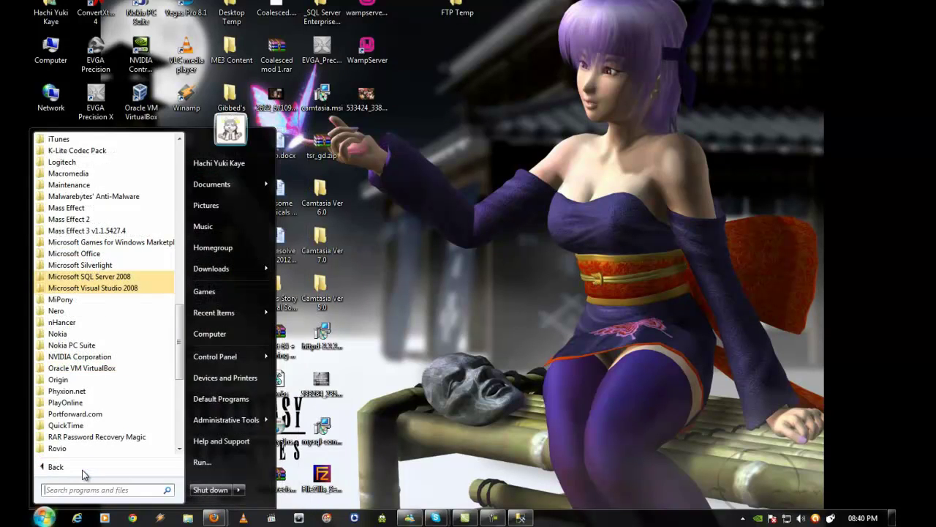
pyautogui.click(104, 255)
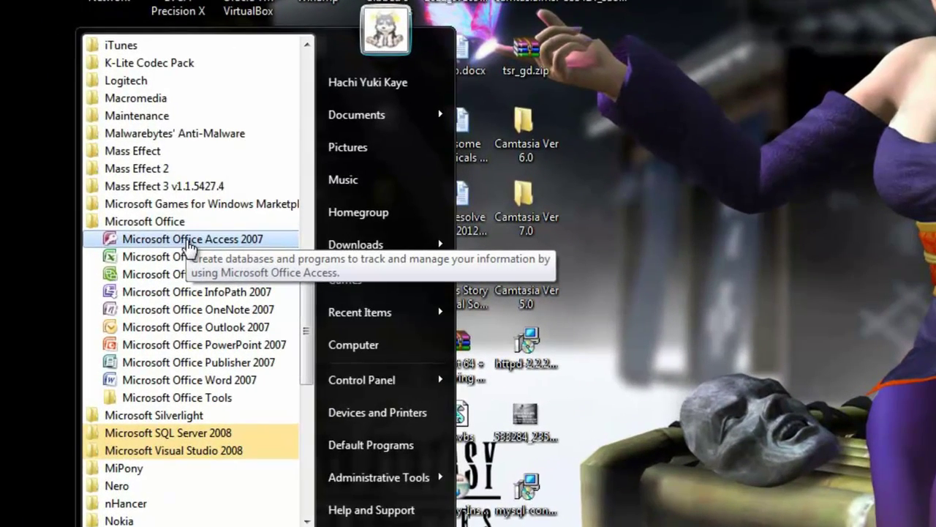
pyautogui.rightClick(135, 260)
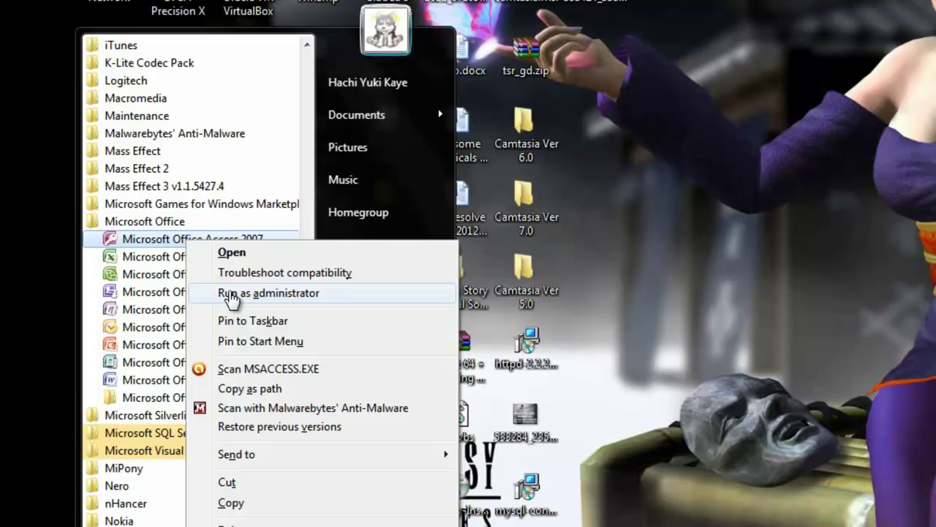
pyautogui.rightClick(169, 240)
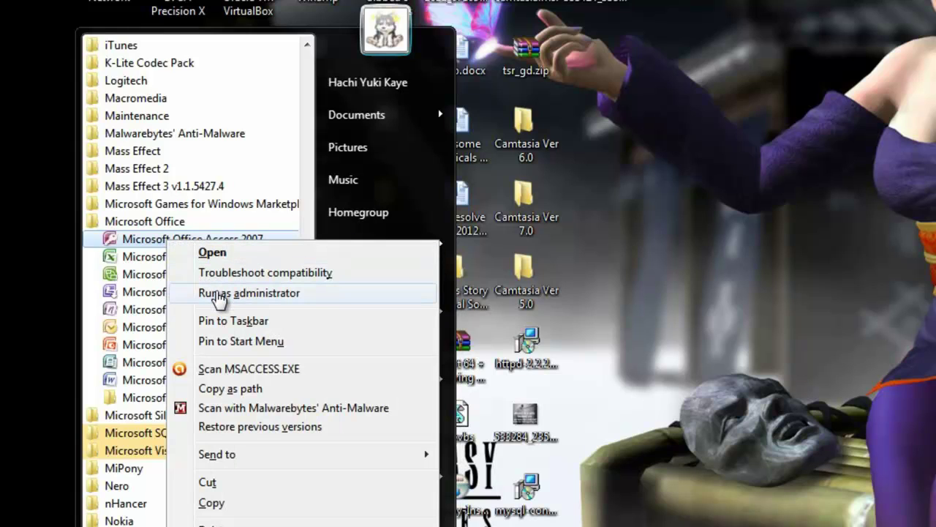
# - Run Access 2007 as administrator and name a new blank database StudInfo1
pyautogui.click(218, 294)
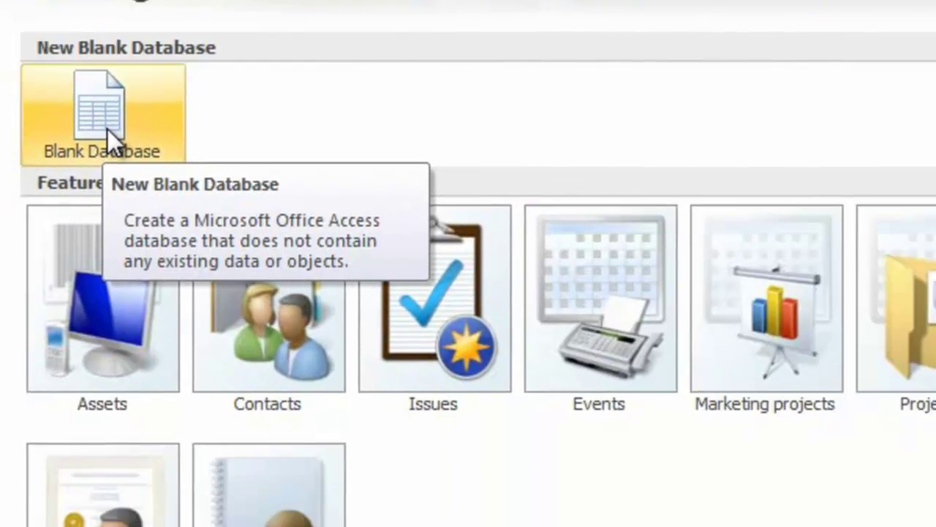
pyautogui.click(510, 249)
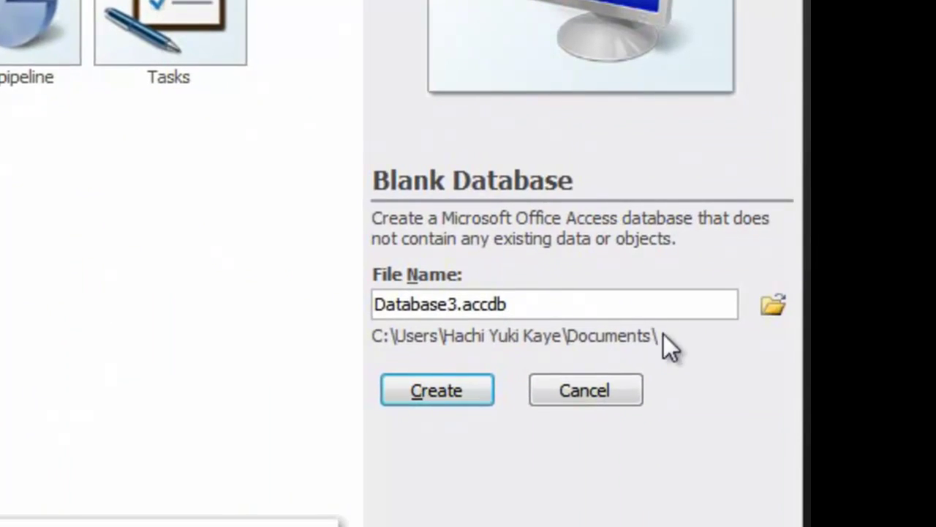
pyautogui.doubleClick(446, 303)
pyautogui.write('StudInfo')
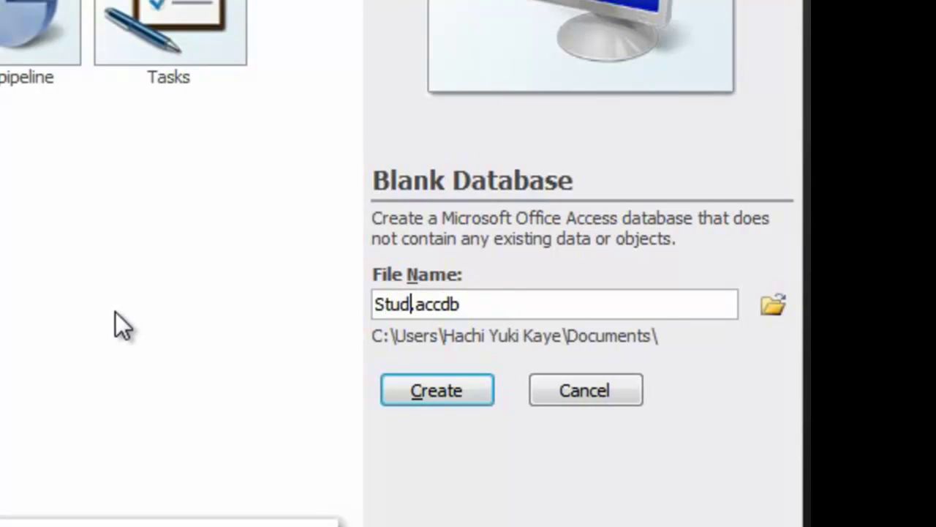
pyautogui.write('1')
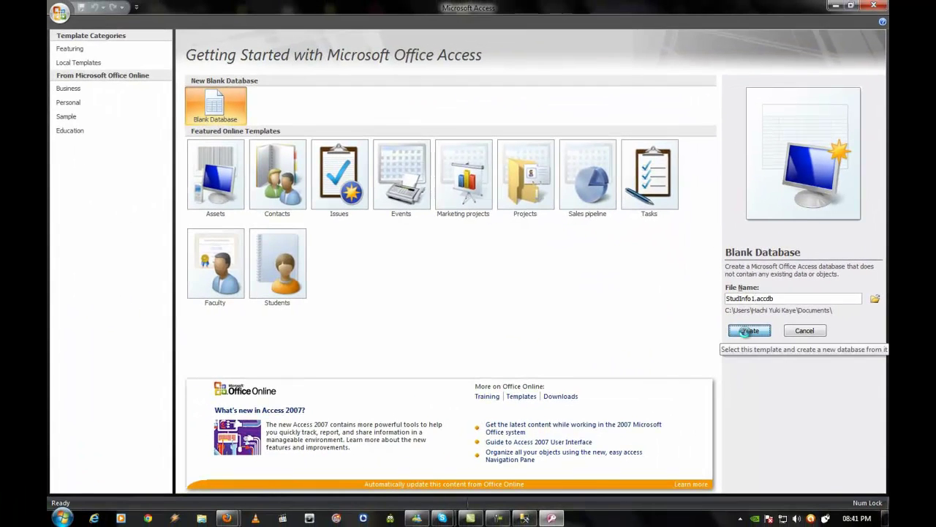
# - Create the StudInfo1 database, close the default Table1, and list more External Data import sources
pyautogui.click(446, 391)
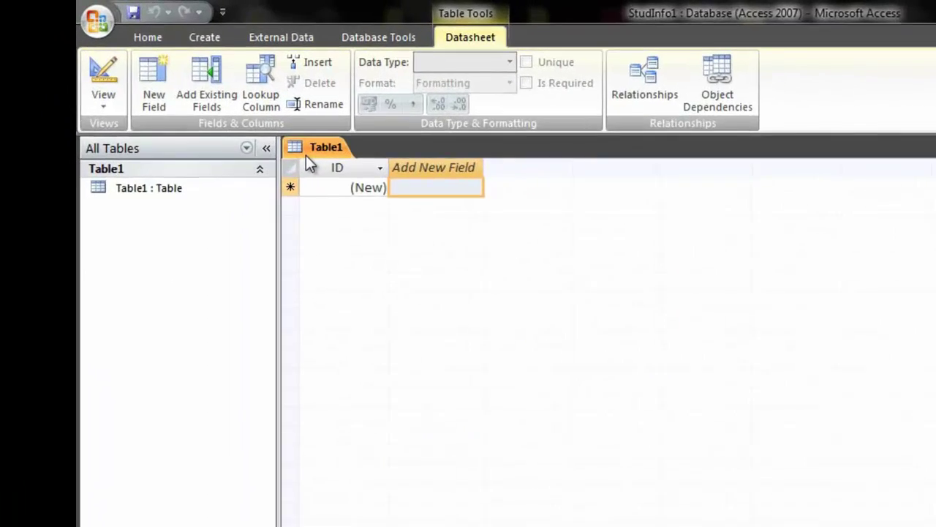
pyautogui.rightClick(312, 148)
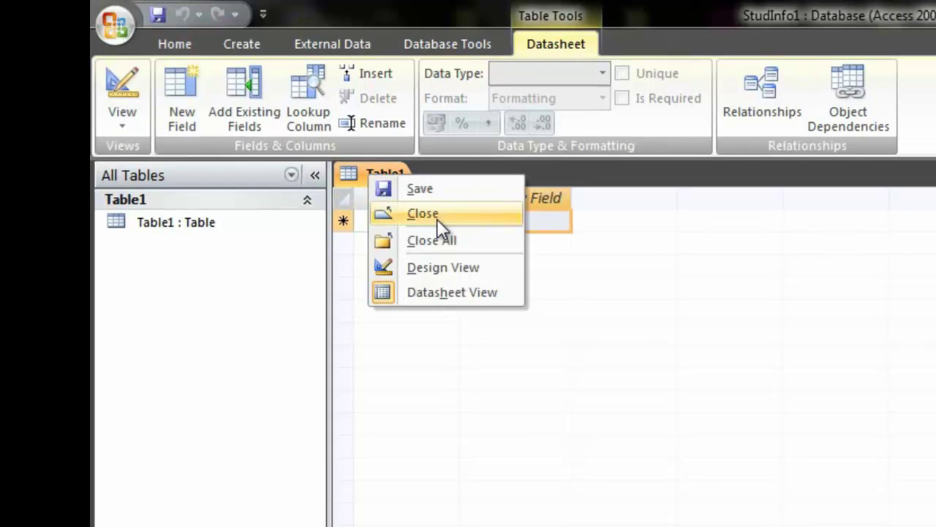
pyautogui.click(437, 219)
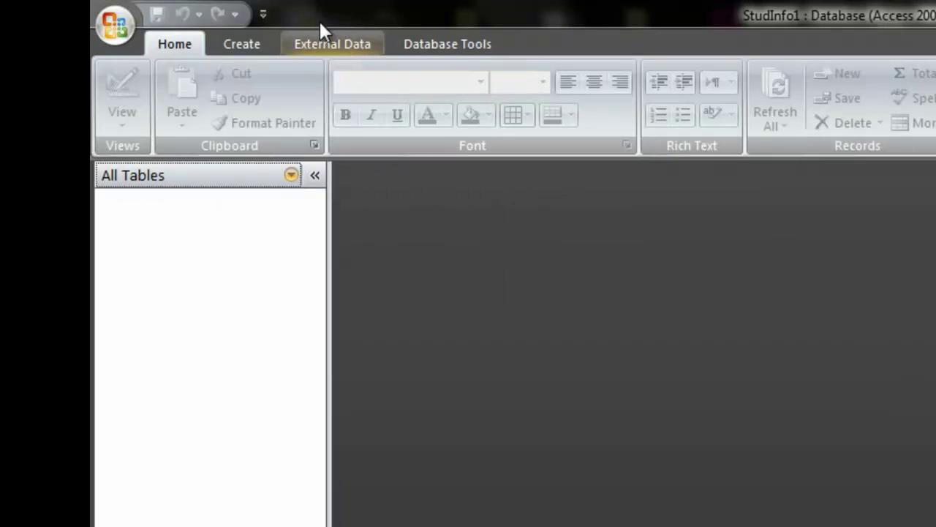
pyautogui.click(320, 44)
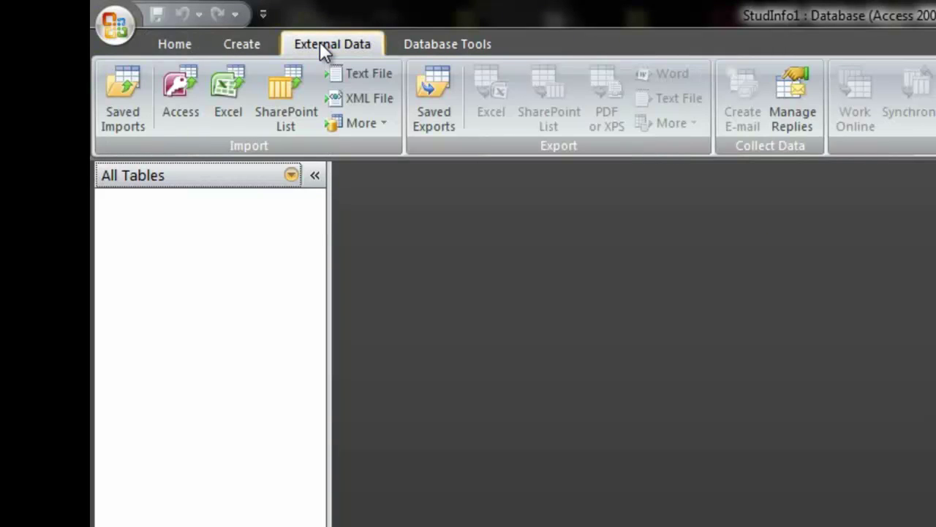
pyautogui.click(384, 125)
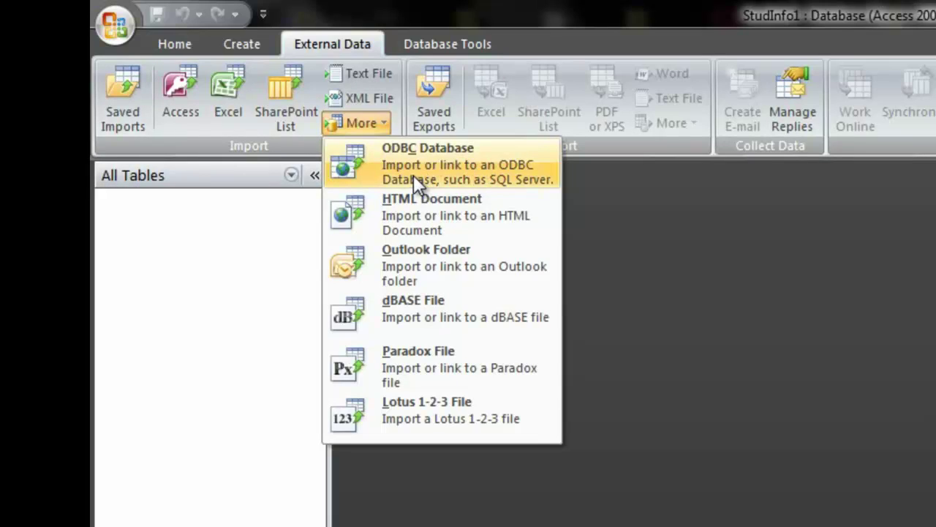
# - Choose ODBC Database as the source and link to it by creating a linked table
pyautogui.click(517, 176)
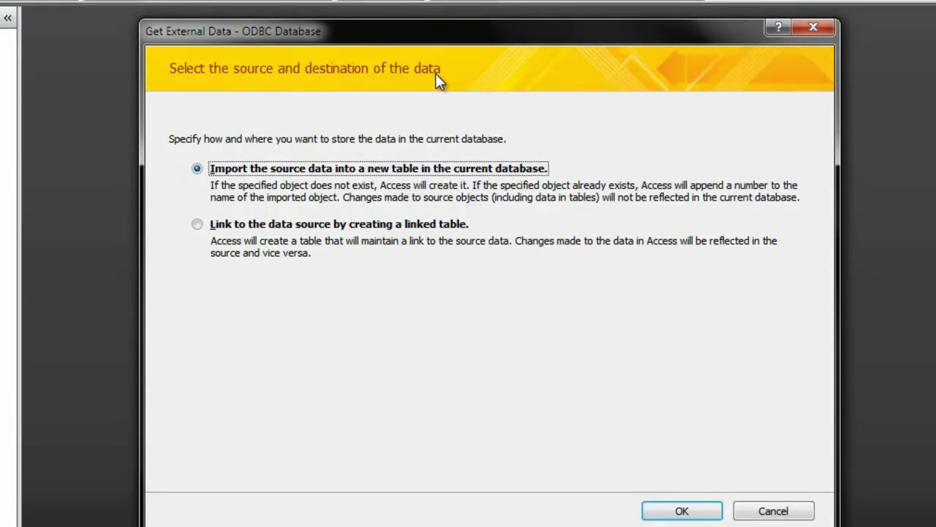
pyautogui.click(402, 230)
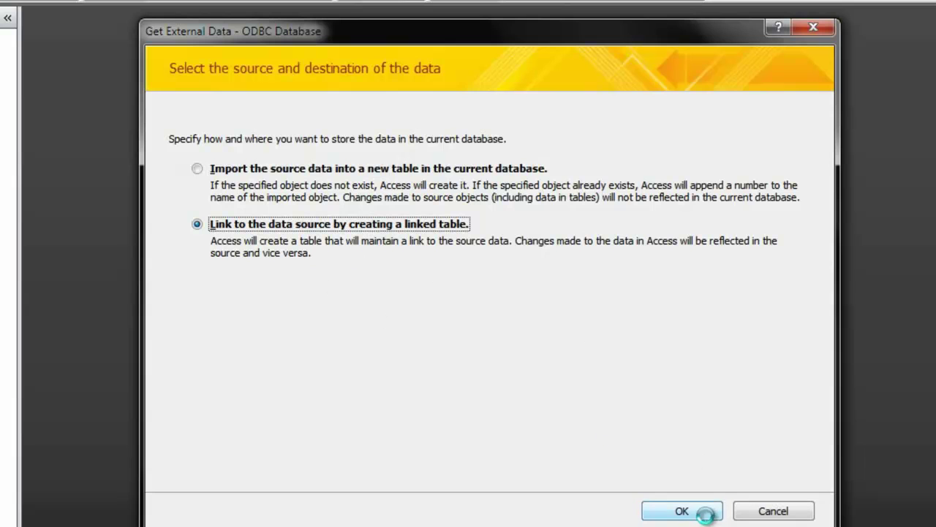
pyautogui.click(682, 510)
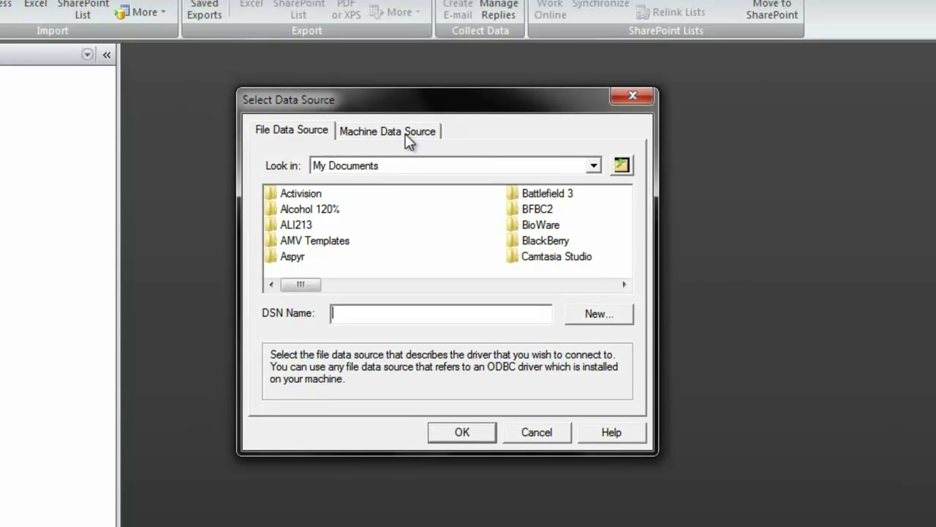
# - Start a new System Data Source on the Machine Data Source tab using the SQL Server driver
pyautogui.click(407, 139)
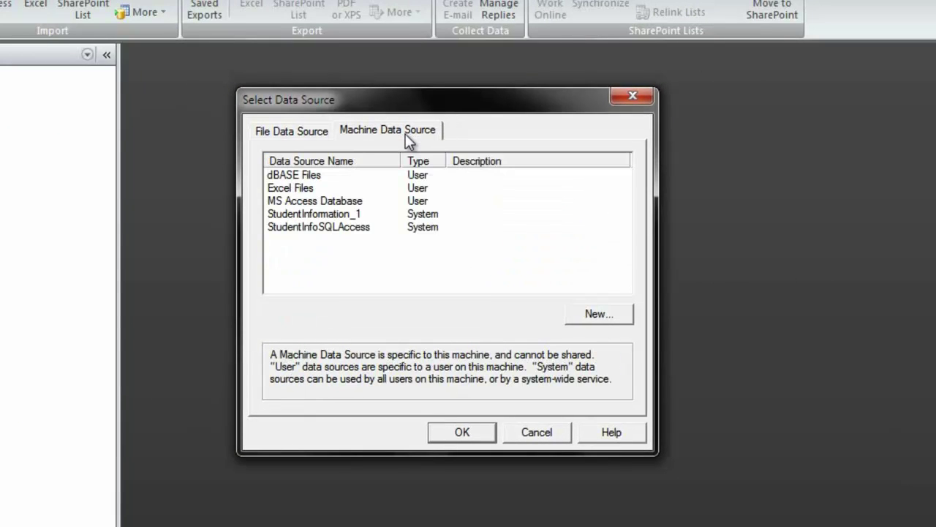
pyautogui.click(598, 314)
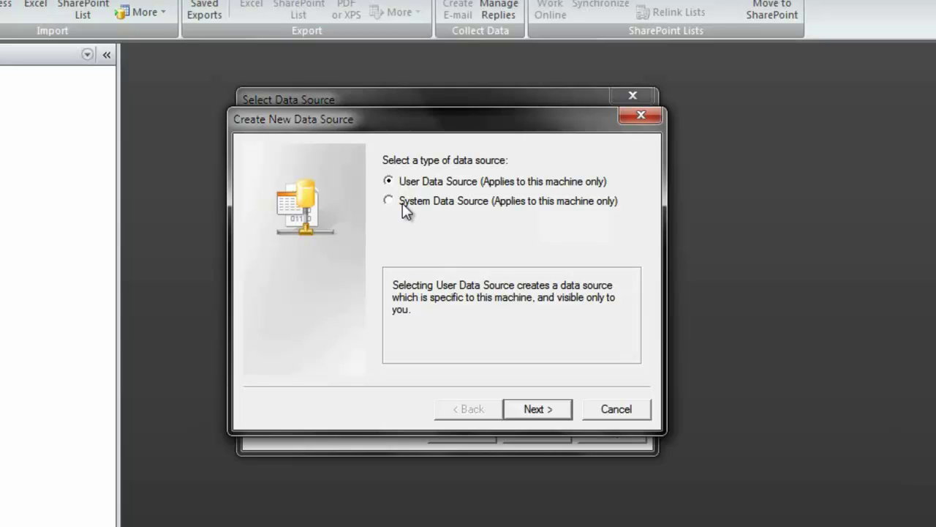
pyautogui.click(402, 202)
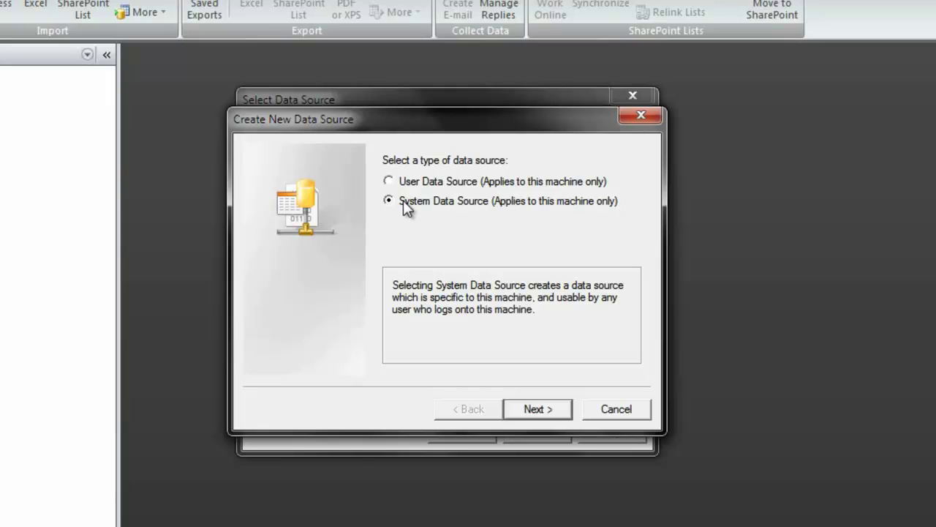
pyautogui.click(531, 410)
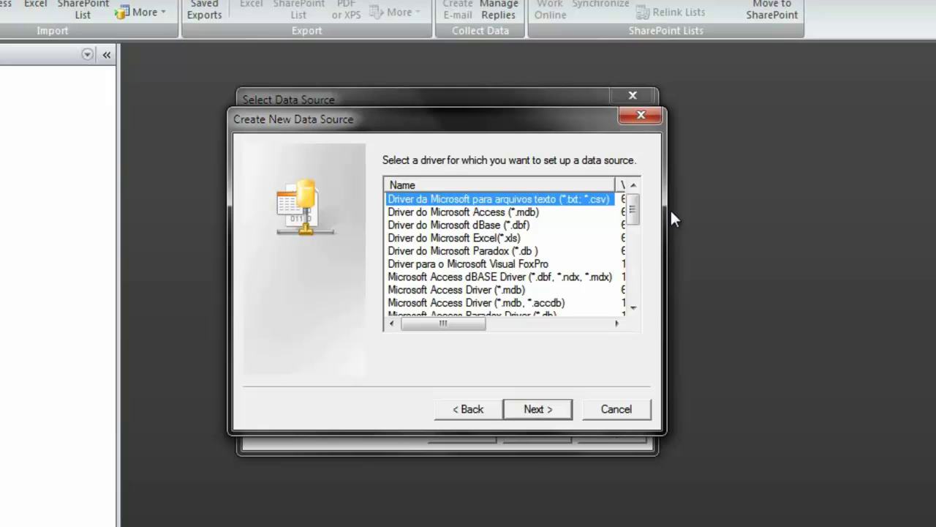
pyautogui.moveTo(635, 204); pyautogui.dragTo(634, 289)
pyautogui.click(420, 287)
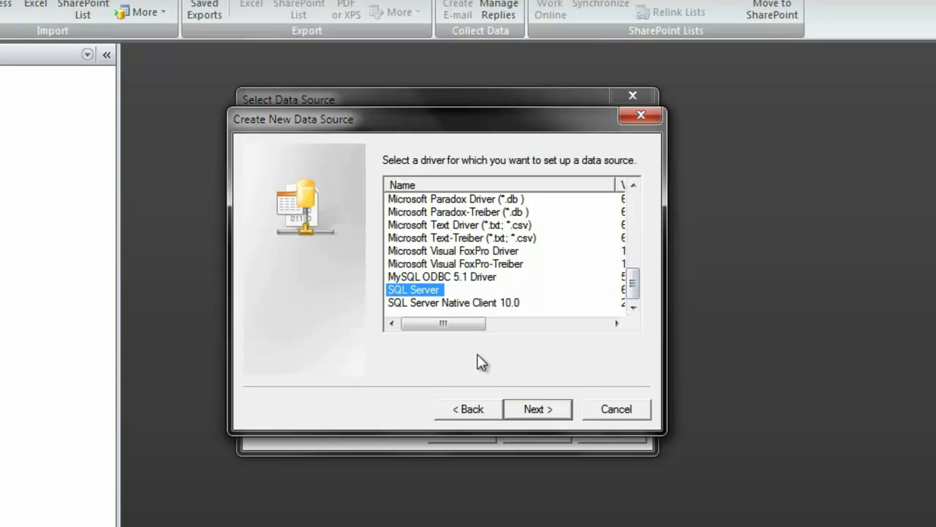
pyautogui.click(536, 412)
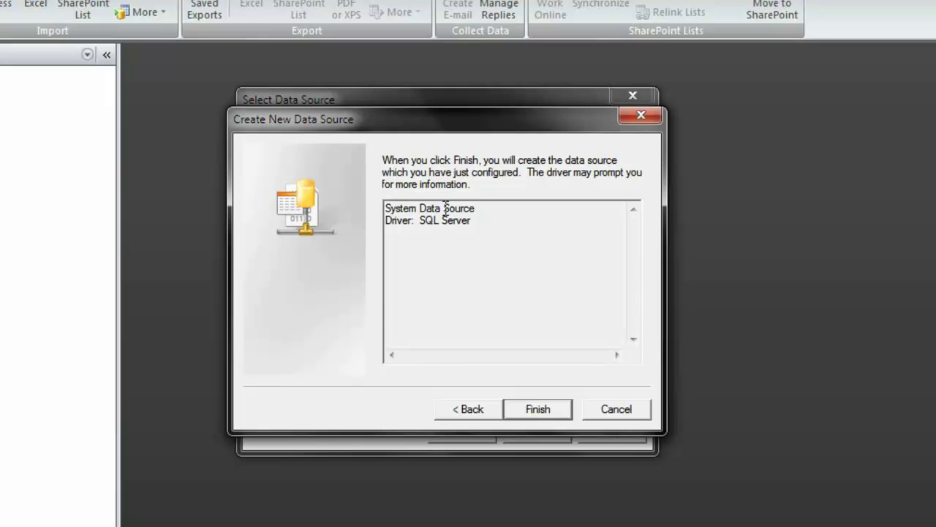
# - Name the SQL Server data source StudentInfo with server (local), then continue to authentication
pyautogui.click(545, 410)
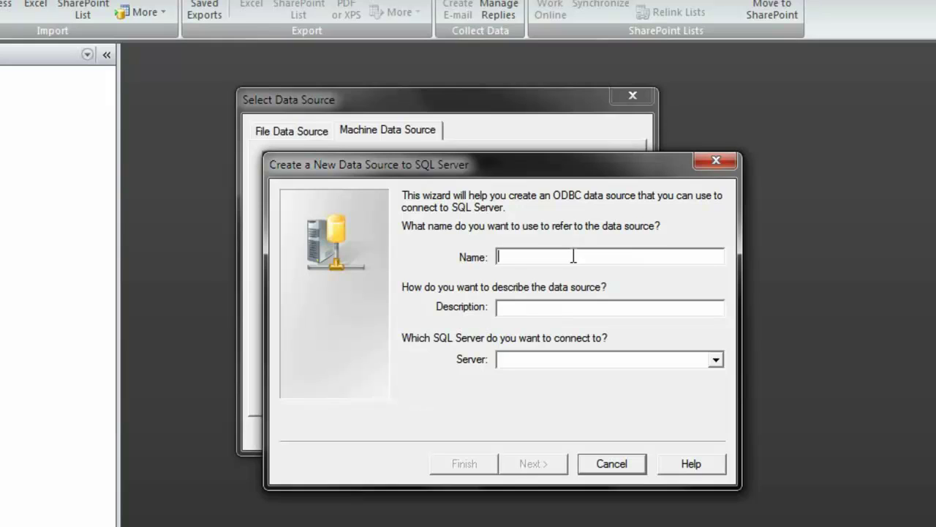
pyautogui.write('Stu')
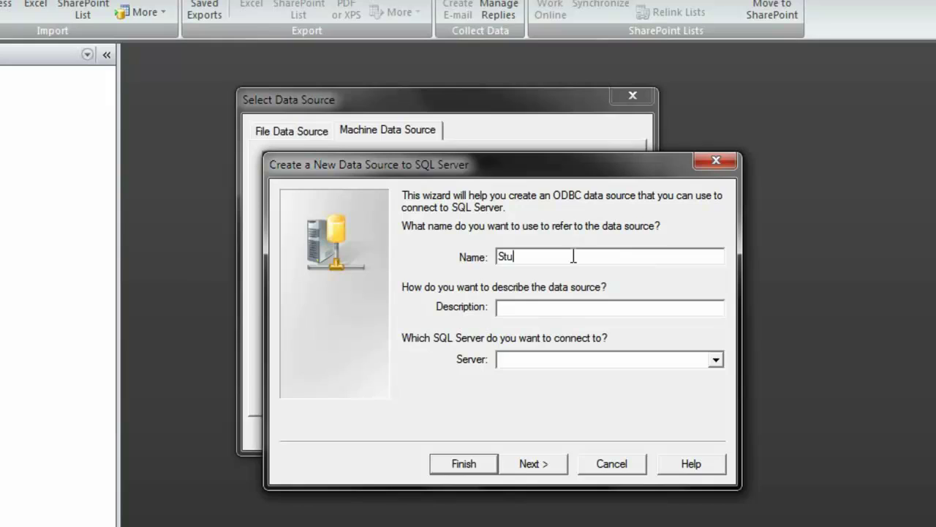
pyautogui.write('dentInfo')
pyautogui.press('Tab')
pyautogui.press('Tab')
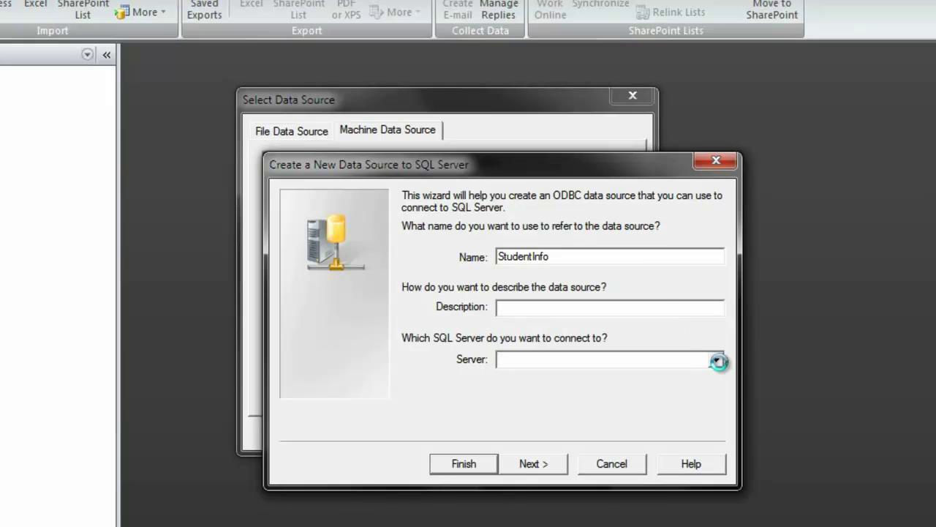
pyautogui.click(720, 361)
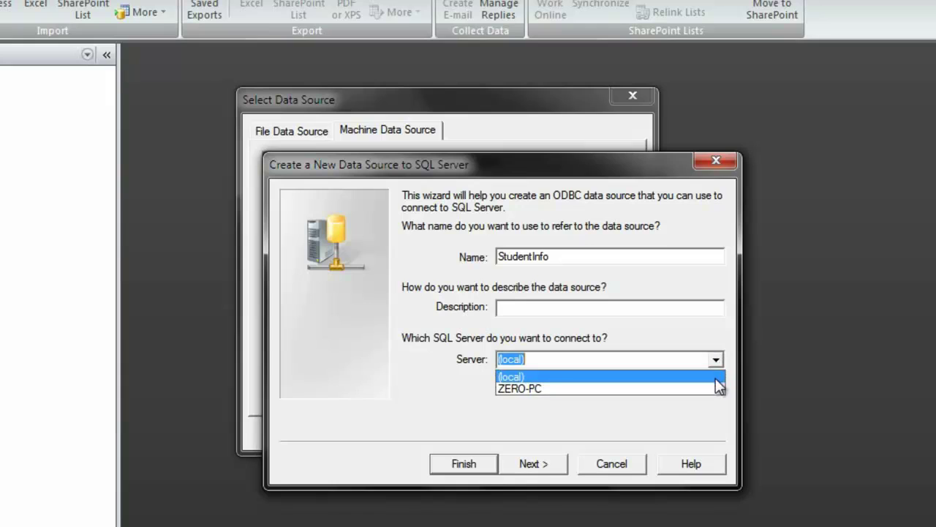
pyautogui.click(713, 376)
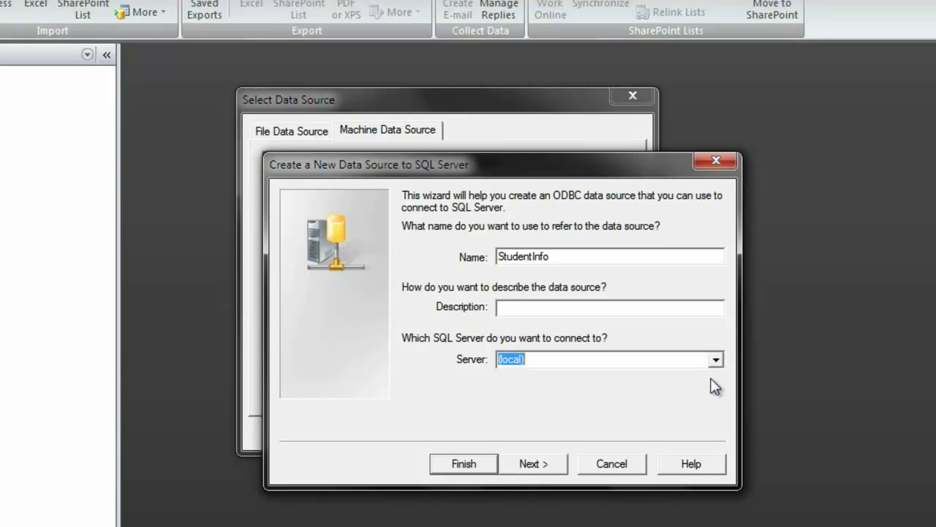
pyautogui.click(528, 463)
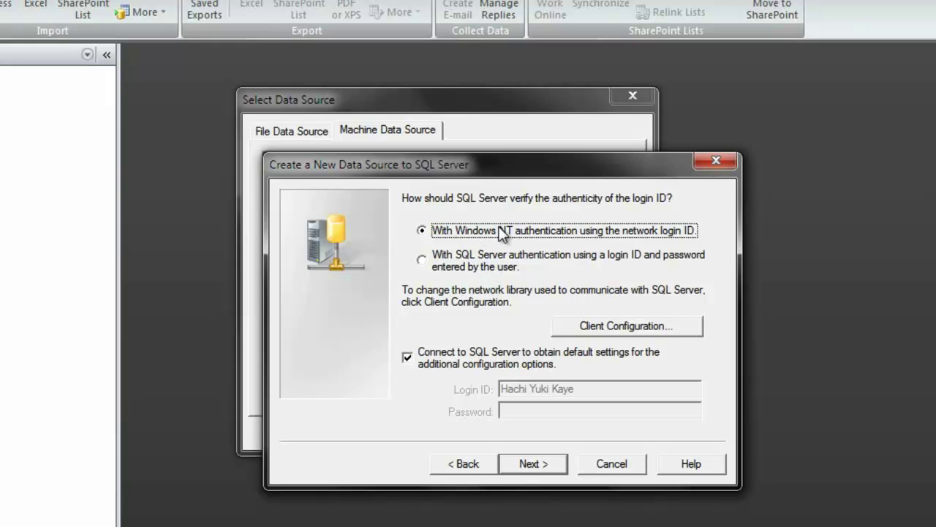
# - Keep Windows authentication, set StudentInformation1 as the default database, and finish the data source
pyautogui.click(544, 470)
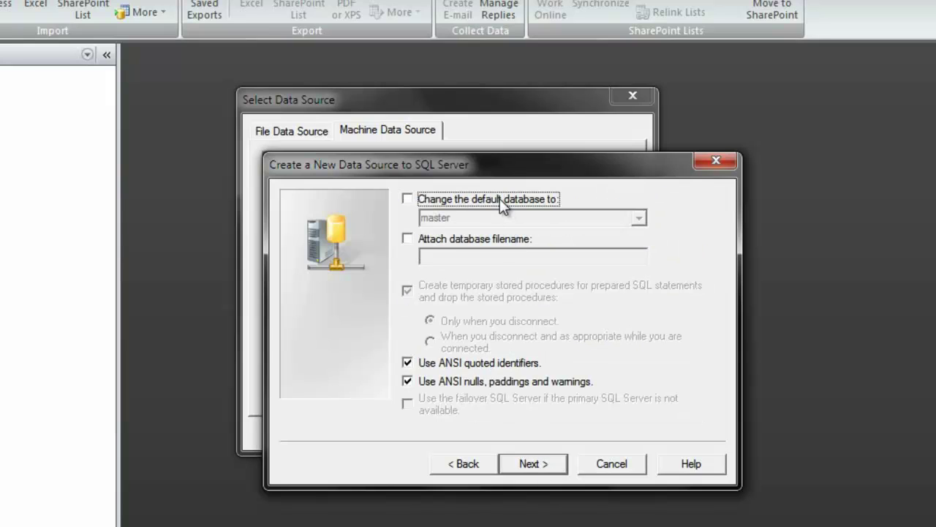
pyautogui.click(500, 203)
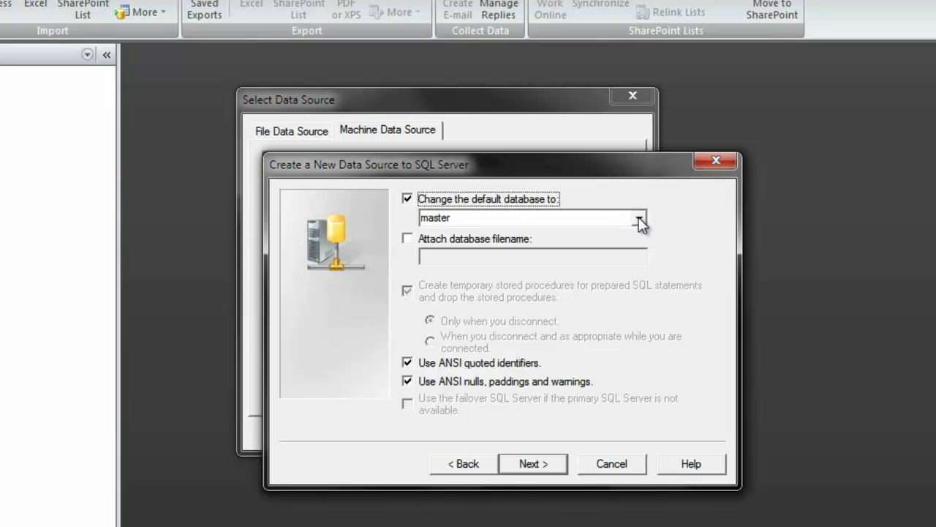
pyautogui.click(639, 221)
pyautogui.moveTo(642, 255); pyautogui.dragTo(642, 273)
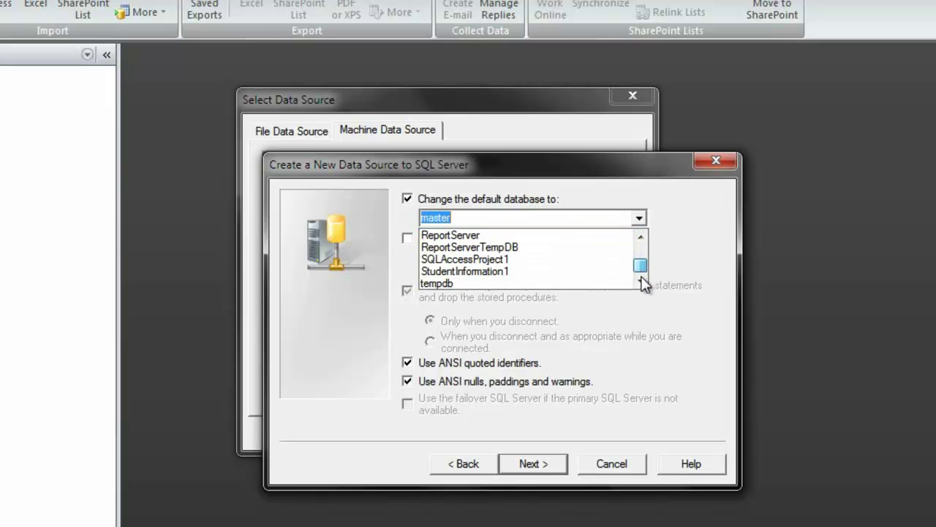
pyautogui.click(514, 272)
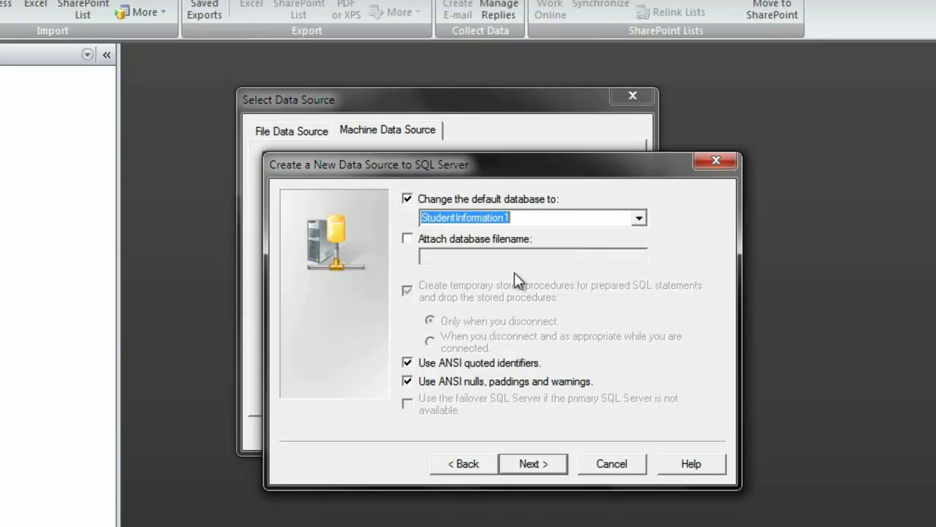
pyautogui.click(550, 470)
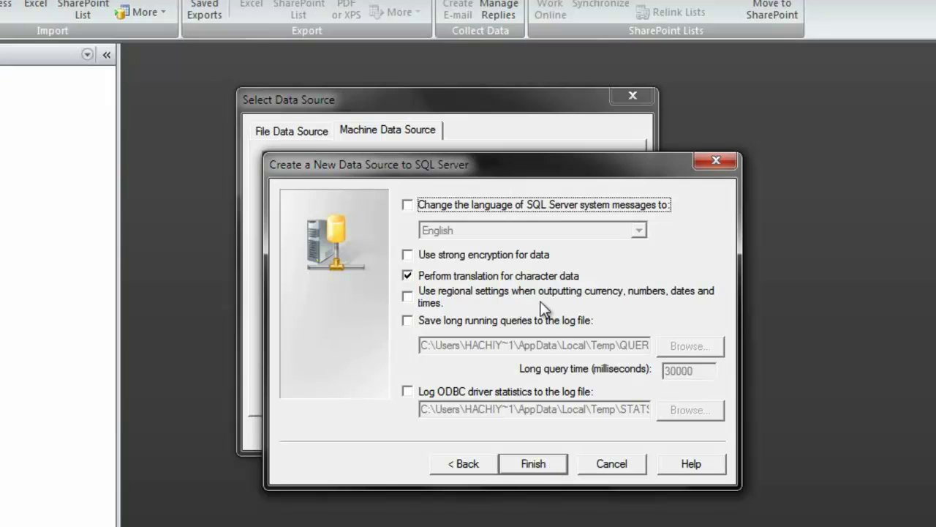
pyautogui.click(545, 463)
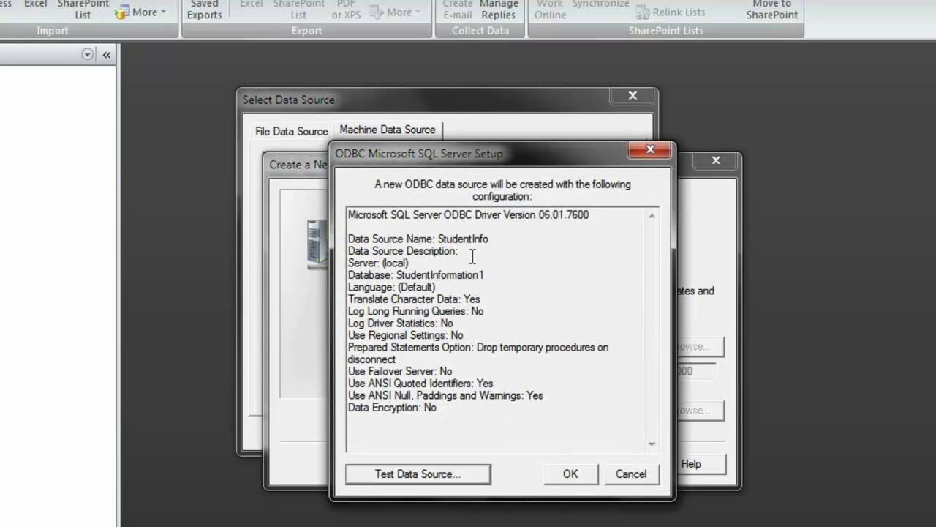
# - Test the data source connection successfully, then connect through the StudentInformation_1 source
pyautogui.click(462, 476)
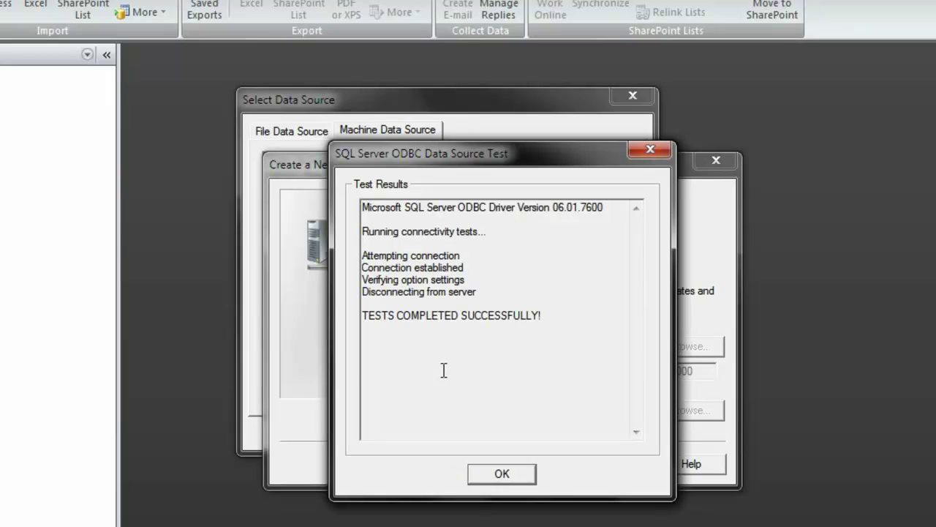
pyautogui.click(502, 475)
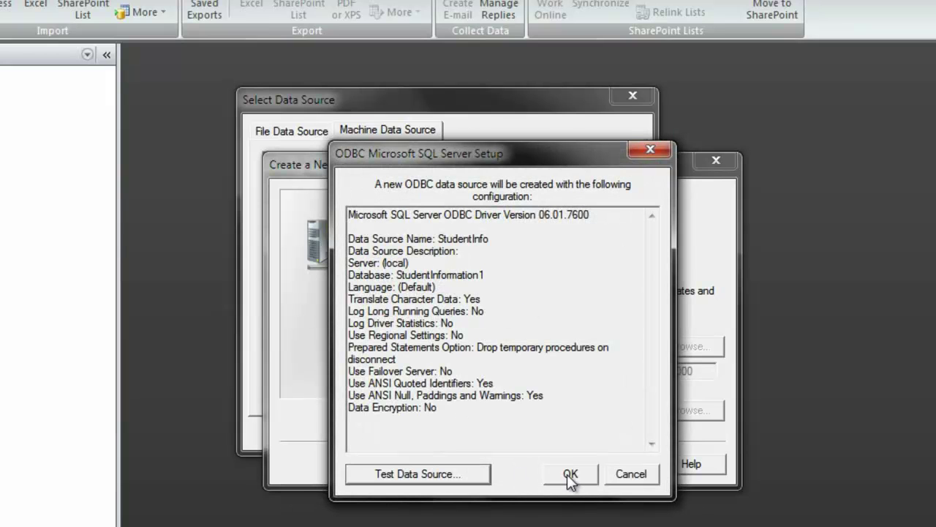
pyautogui.click(567, 474)
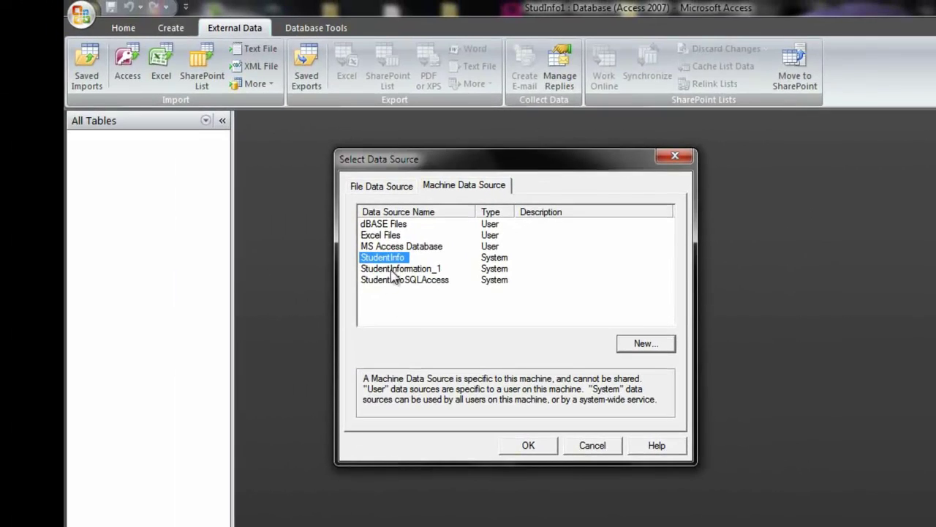
pyautogui.click(308, 228)
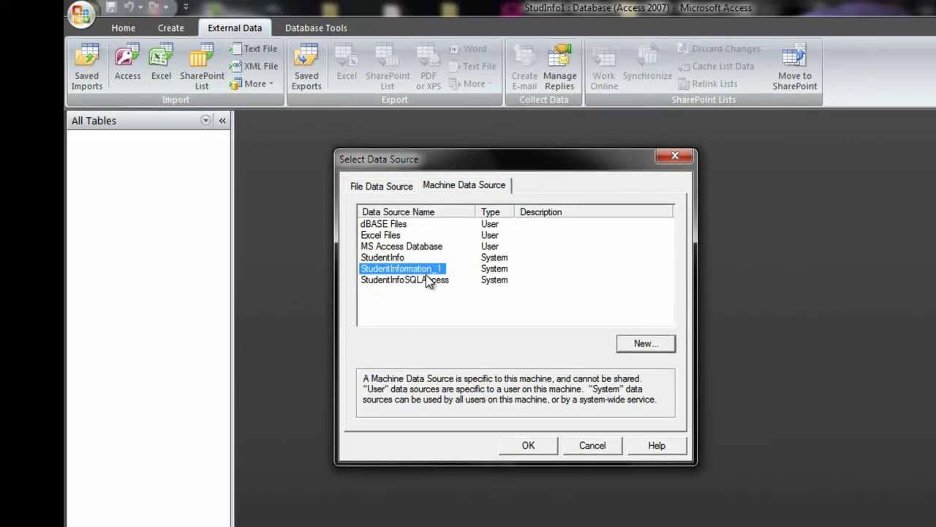
pyautogui.click(537, 447)
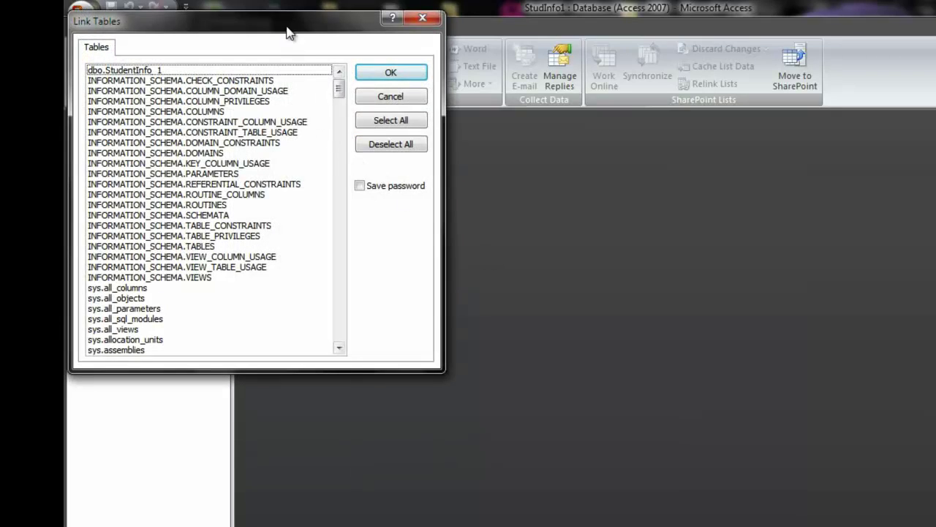
# - Link the dbo.StudentInfo_1 table from the Link Tables list
pyautogui.moveTo(288, 30); pyautogui.dragTo(535, 120)
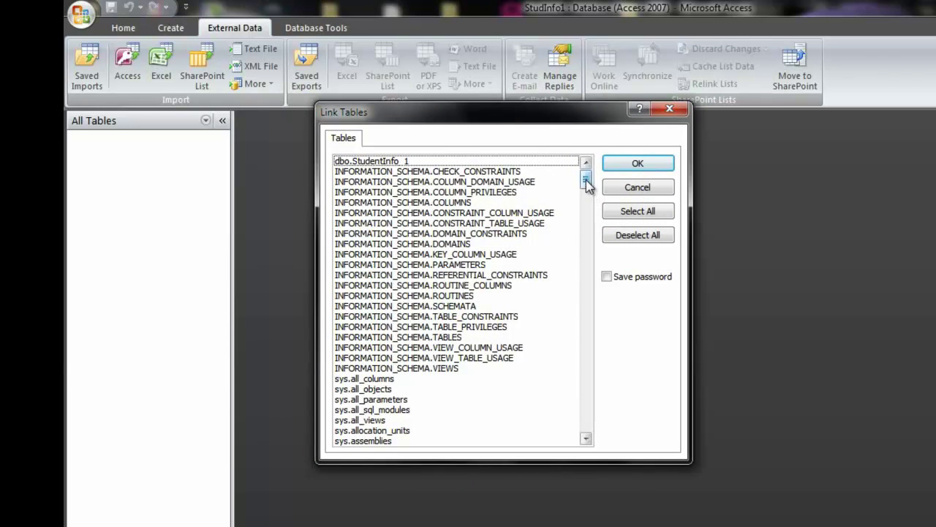
pyautogui.moveTo(587, 182)
pyautogui.mouseDown()
pyautogui.moveTo(597, 438)
pyautogui.moveTo(585, 181)
pyautogui.mouseUp()
pyautogui.click(562, 160)
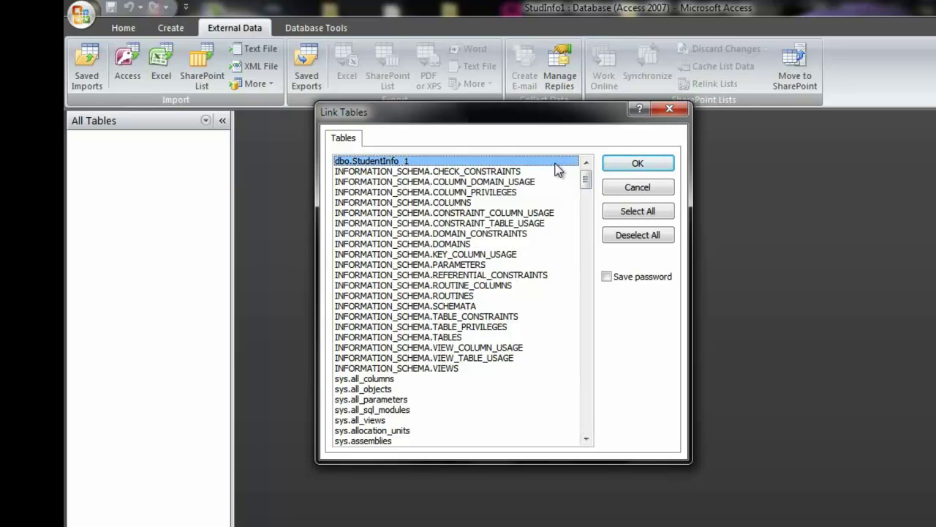
pyautogui.click(619, 167)
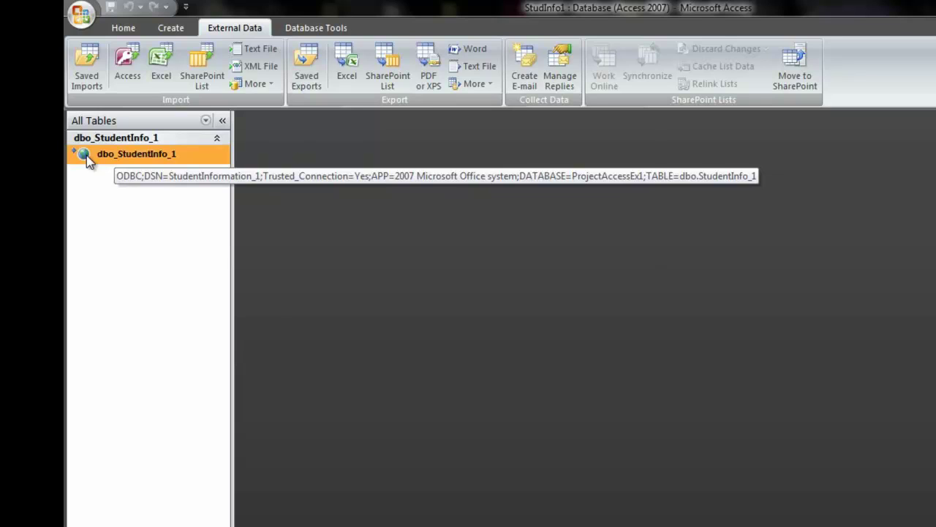
# - Refresh the dbo_StudentInfo_1 link in the Linked Table Manager, then close the manager
pyautogui.rightClick(87, 156)
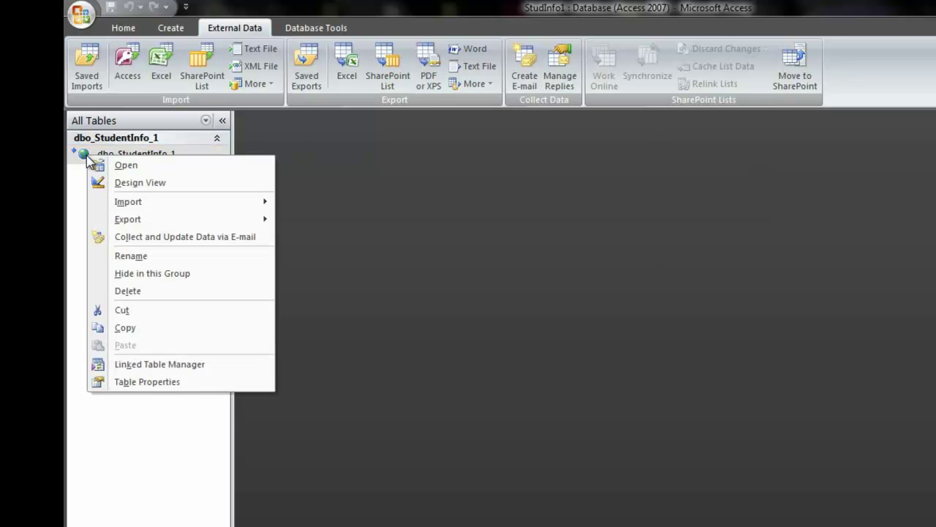
pyautogui.click(157, 365)
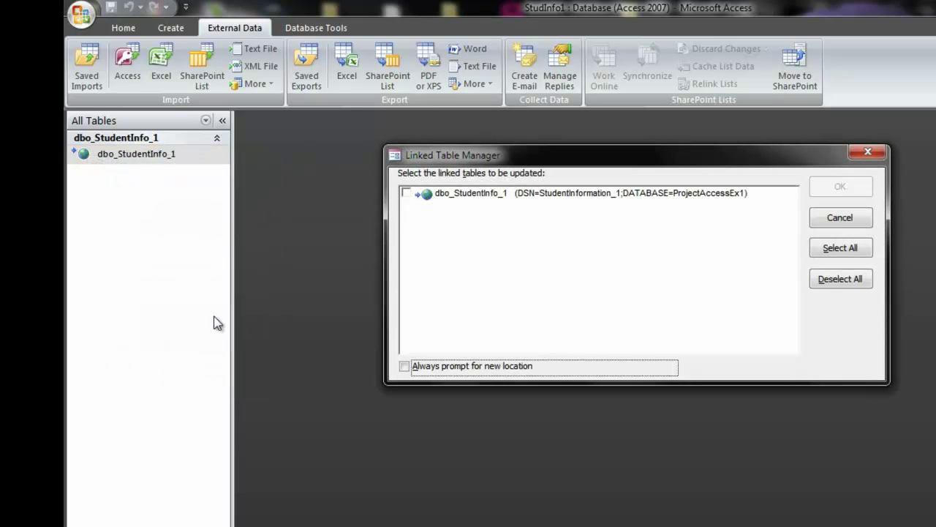
pyautogui.click(406, 192)
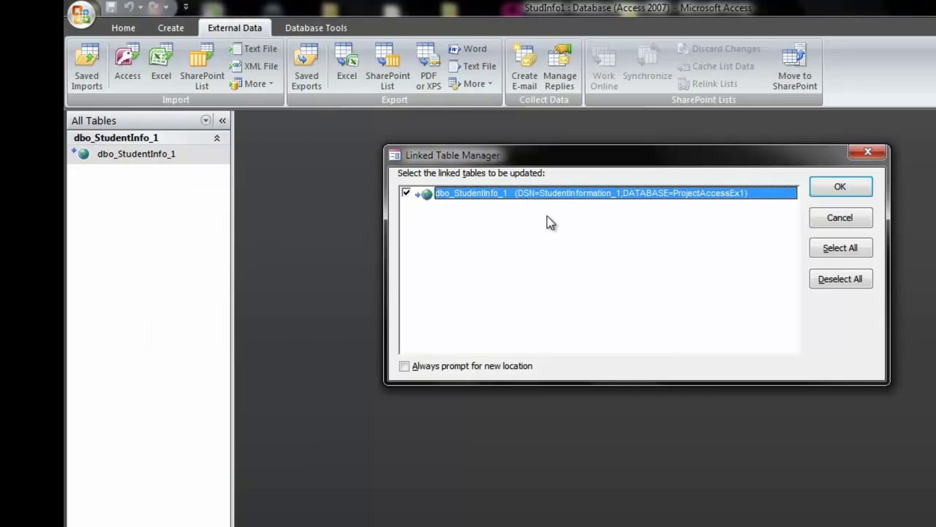
pyautogui.click(858, 189)
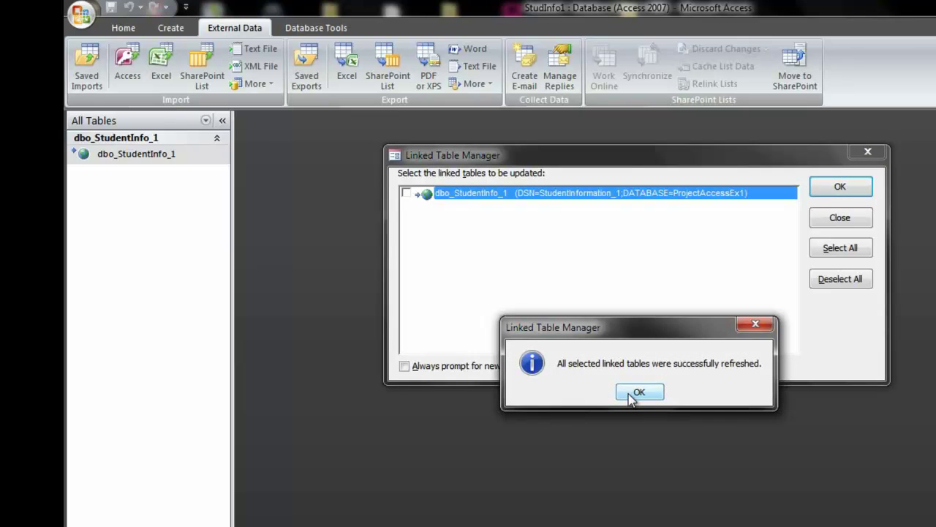
pyautogui.click(631, 395)
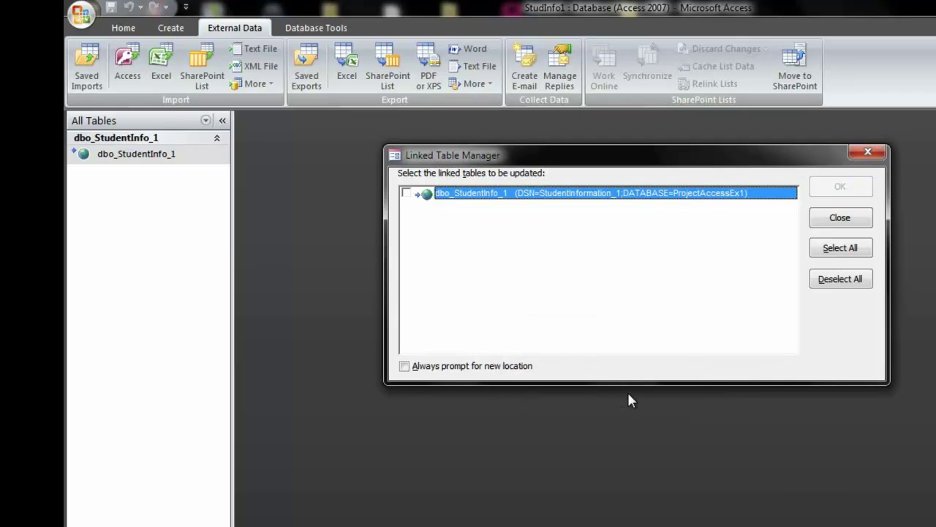
pyautogui.click(841, 223)
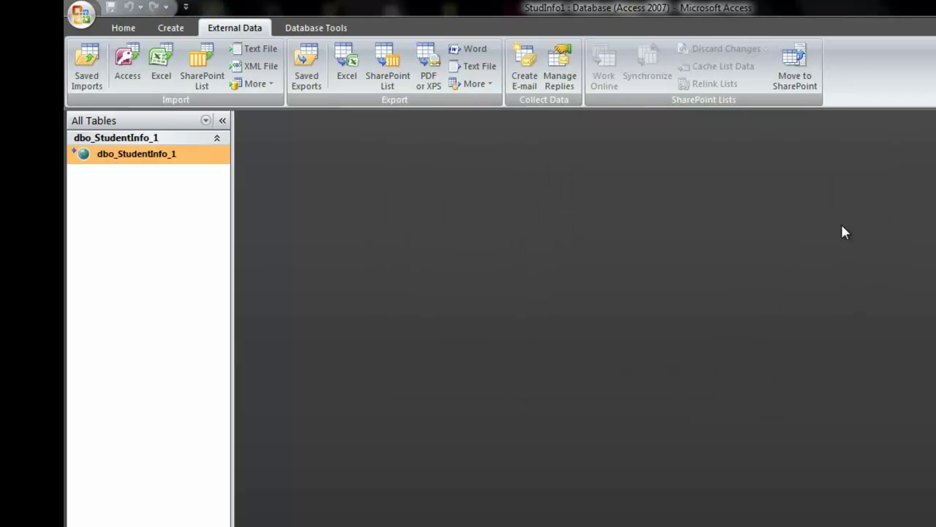
# - Open dbo_StudentInfo_1 and enter the new student's ID, first name and last name
pyautogui.doubleClick(126, 155)
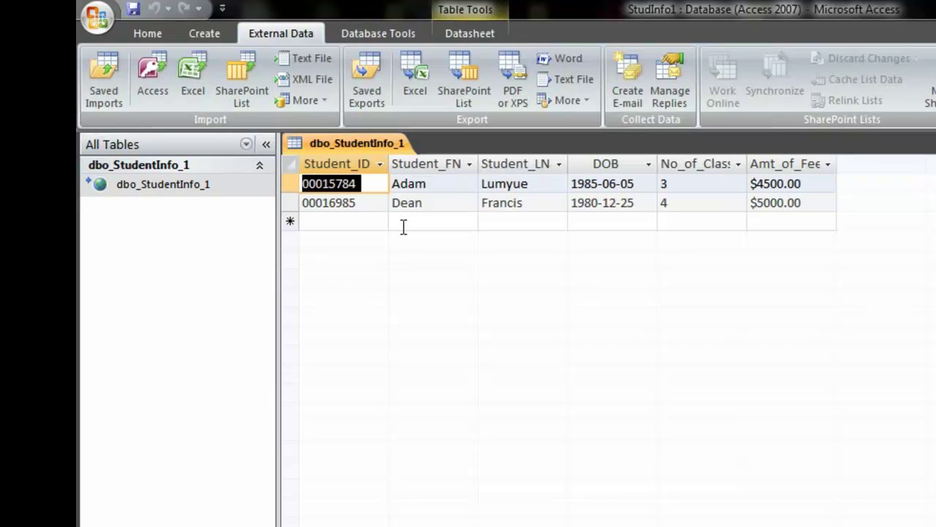
pyautogui.press('Tab')
pyautogui.press('Tab')
pyautogui.press('Tab')
pyautogui.press('Tab')
pyautogui.press('Tab')
pyautogui.press('Tab')
pyautogui.press('Tab')
pyautogui.press('Tab')
pyautogui.press('Tab')
pyautogui.press('Tab')
pyautogui.press('Tab')
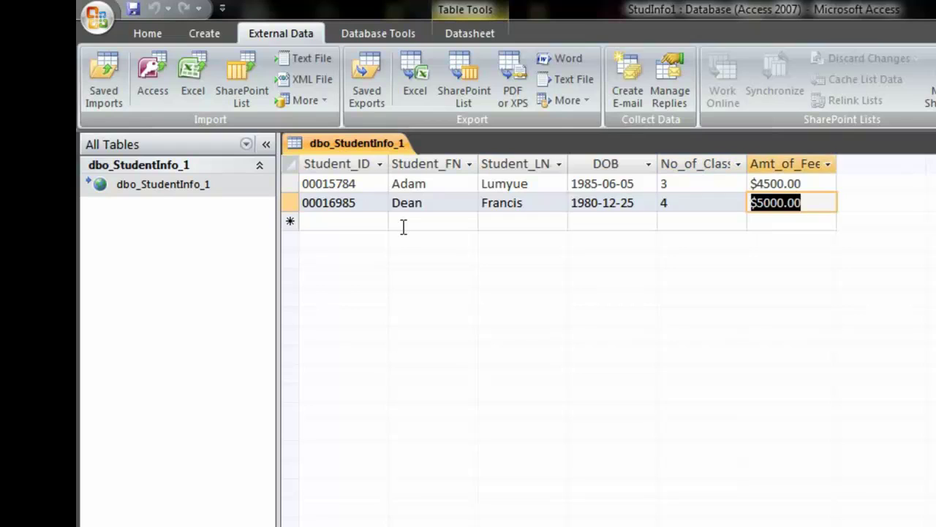
pyautogui.press('Tab')
pyautogui.write('00')
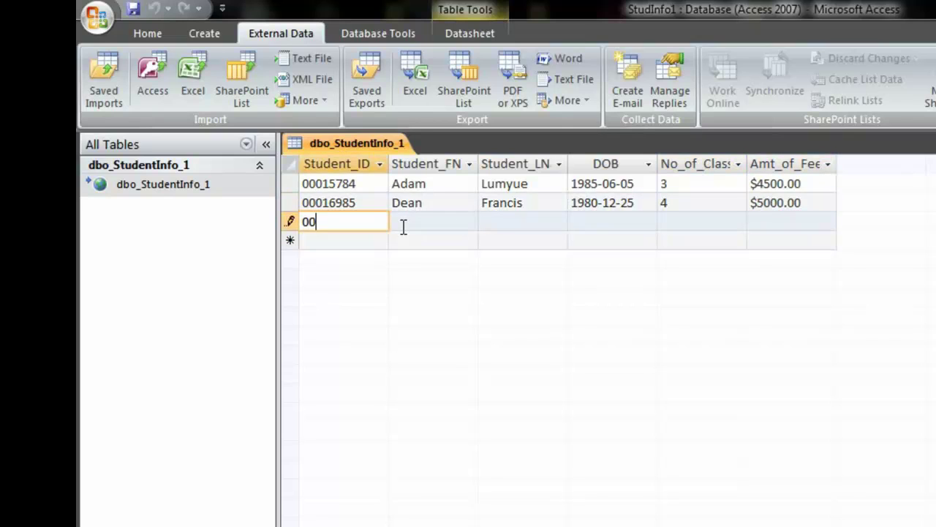
pyautogui.write('001478')
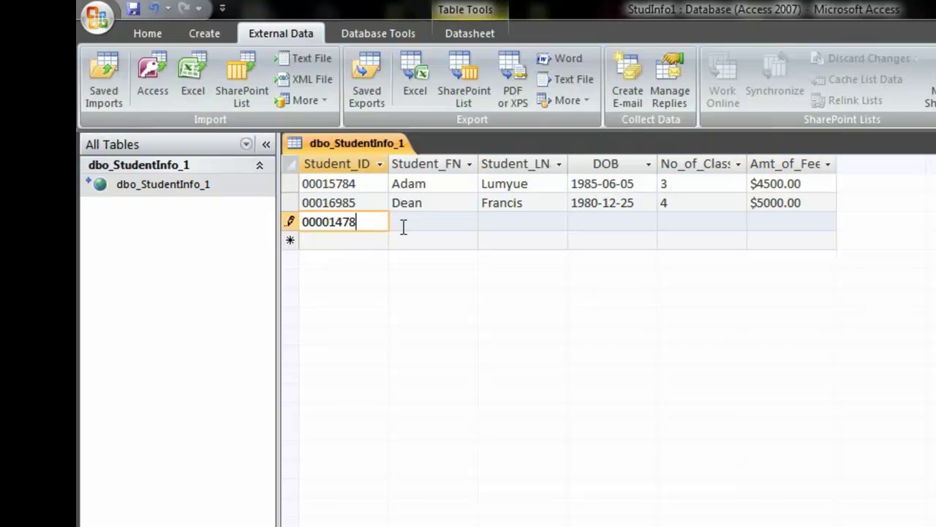
pyautogui.press('Tab')
pyautogui.press('Tab')
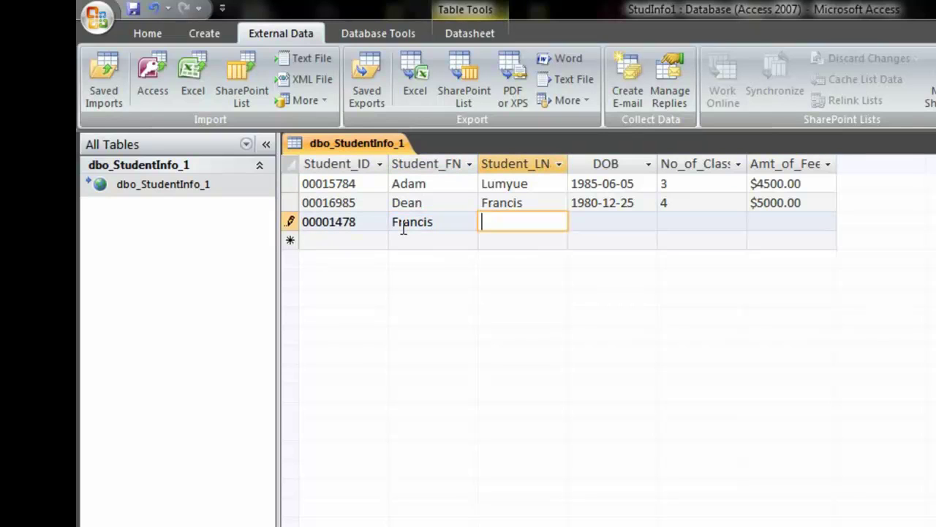
# - Complete the record with birth date 1678-05-08, 2 classes and $1000.00 fees, and save it
pyautogui.press('Tab')
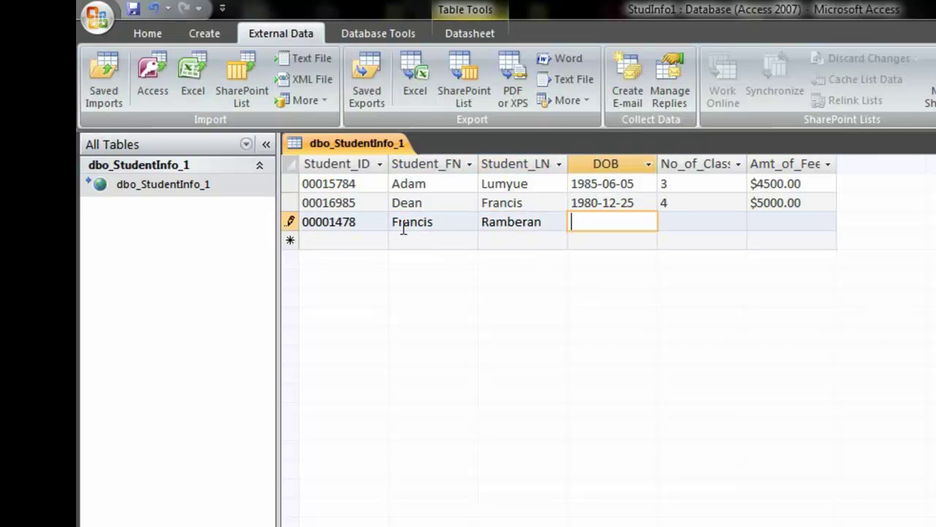
pyautogui.write('1678-05-08')
pyautogui.press('Tab')
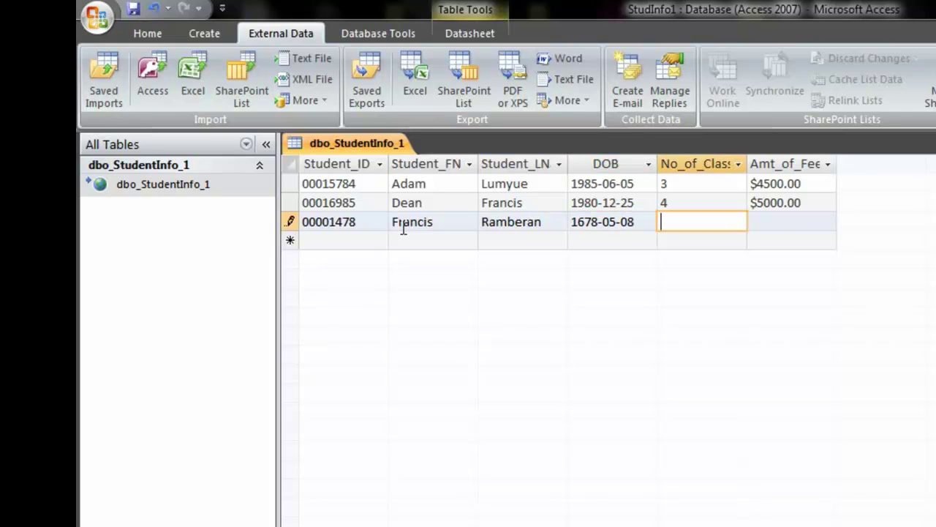
pyautogui.write('2')
pyautogui.press('Tab')
pyautogui.write('$1000.00')
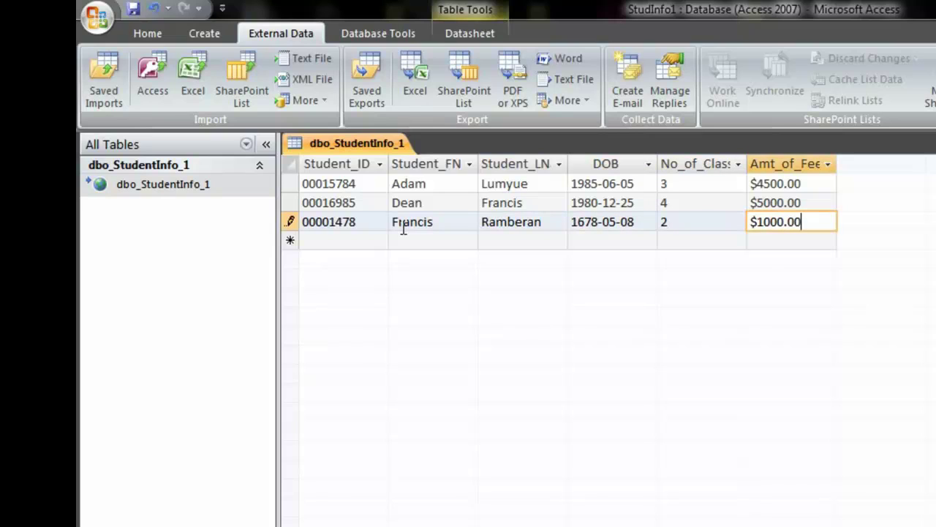
pyautogui.press('Tab')
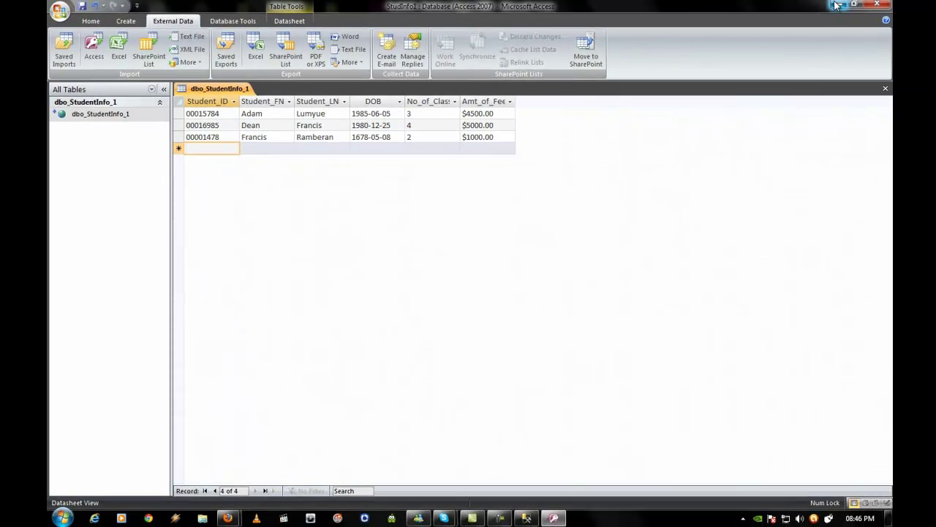
# - Minimize Access and run Select Top 1000 Rows on dbo.StudentInfo_1 in Management Studio
pyautogui.click(836, 5)
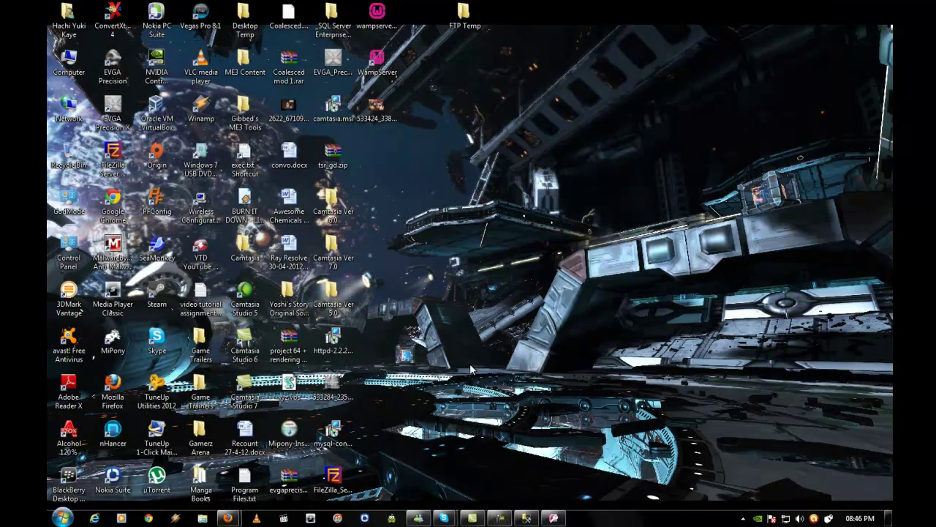
pyautogui.click(529, 520)
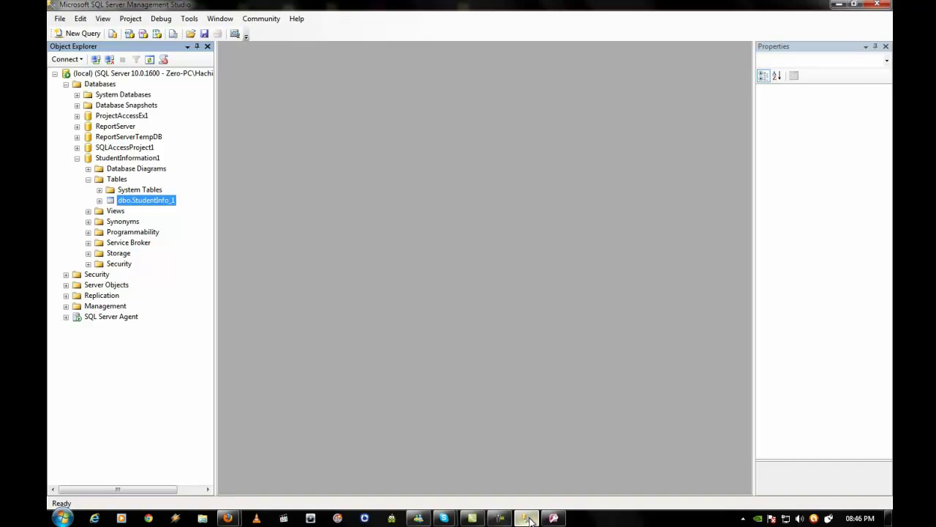
pyautogui.rightClick(134, 207)
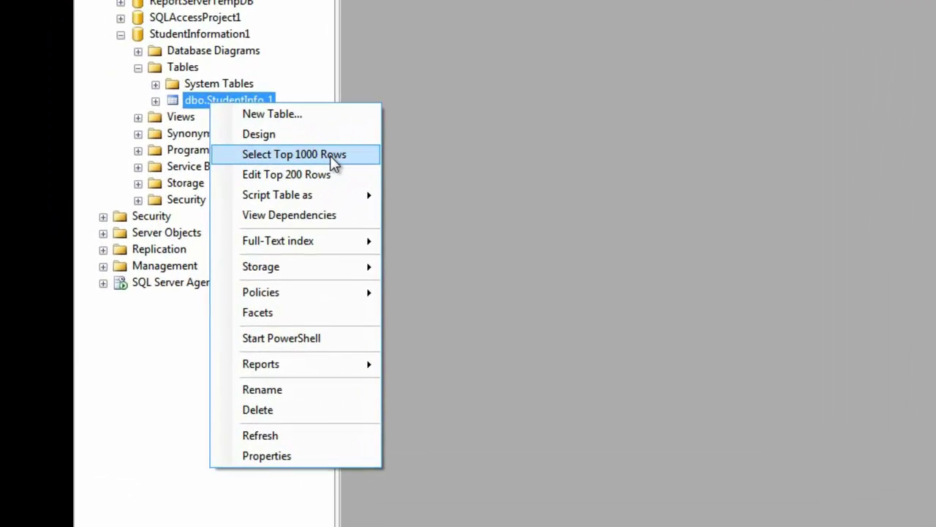
pyautogui.click(212, 234)
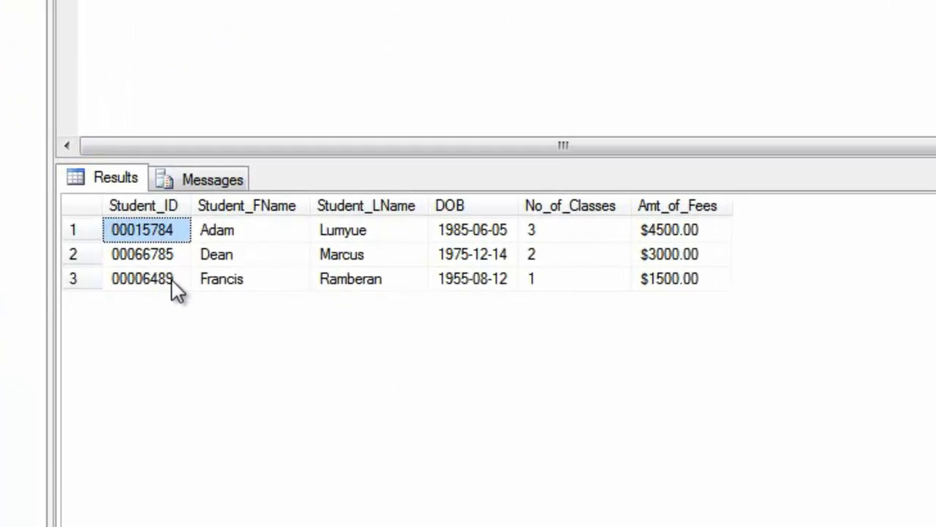
# - Inspect the third row's Student_ID, names, DOB, No_of_Classes and Amt_of_Fees values
pyautogui.click(114, 281)
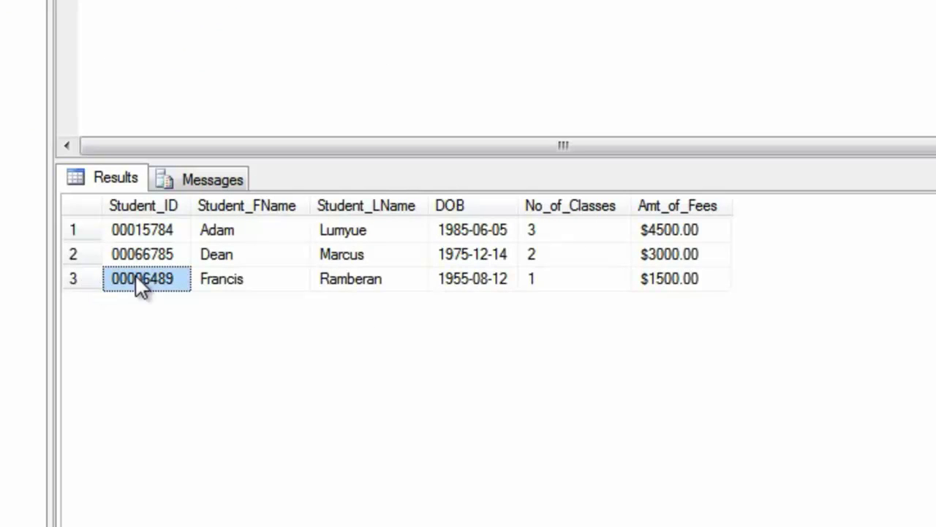
pyautogui.click(293, 286)
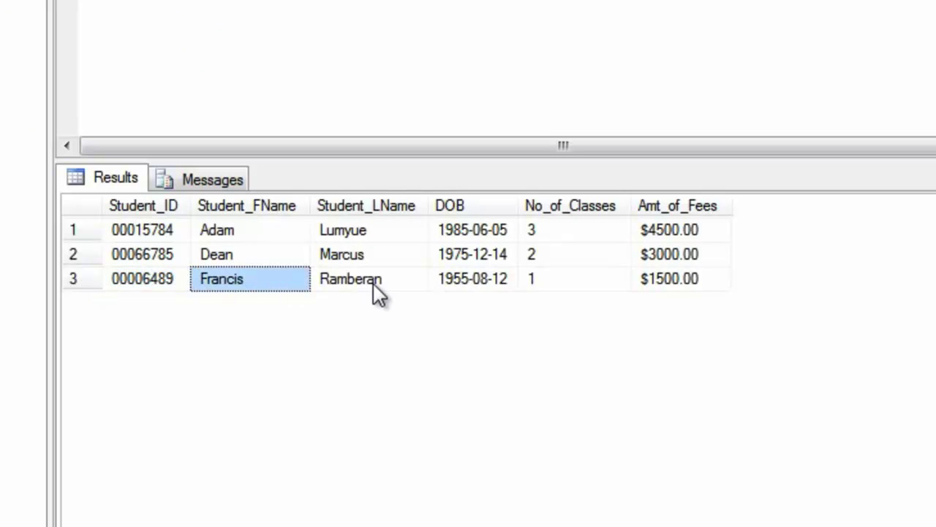
pyautogui.click(396, 284)
pyautogui.click(498, 282)
pyautogui.click(571, 281)
pyautogui.click(714, 282)
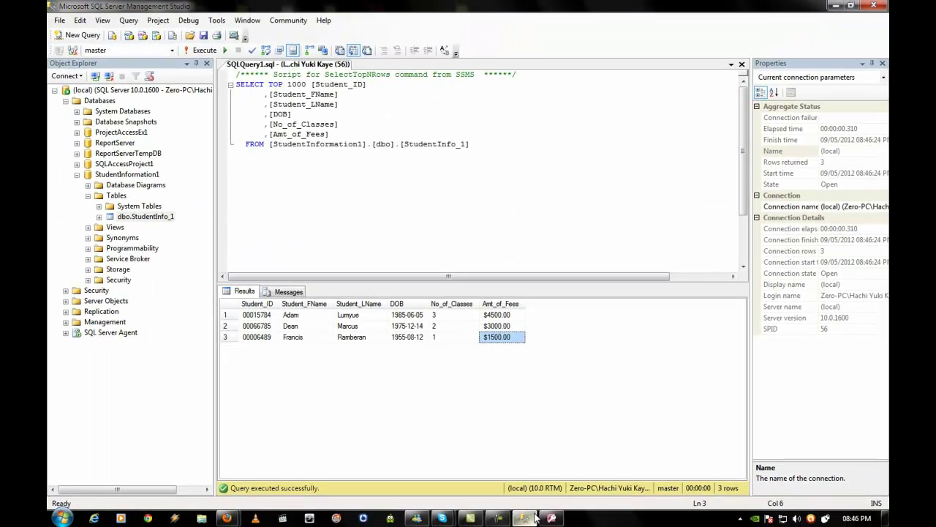
# - Open dbo.StudentInfo_1 with Edit Top 200 Rows to edit its 3 rows
pyautogui.click(550, 518)
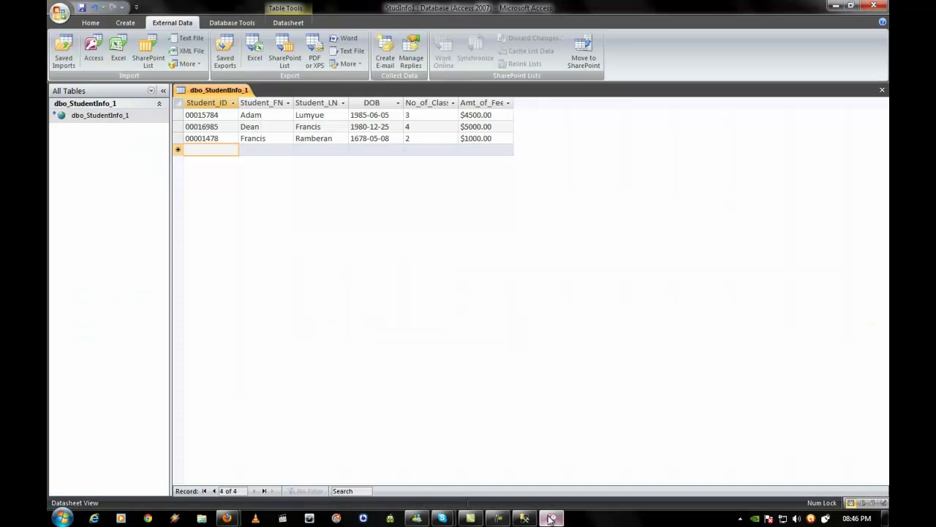
pyautogui.click(540, 518)
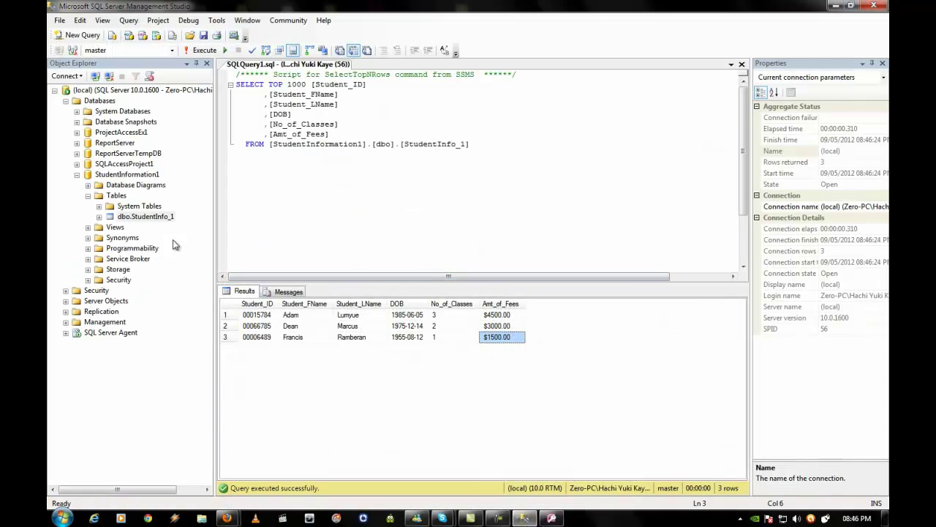
pyautogui.rightClick(154, 219)
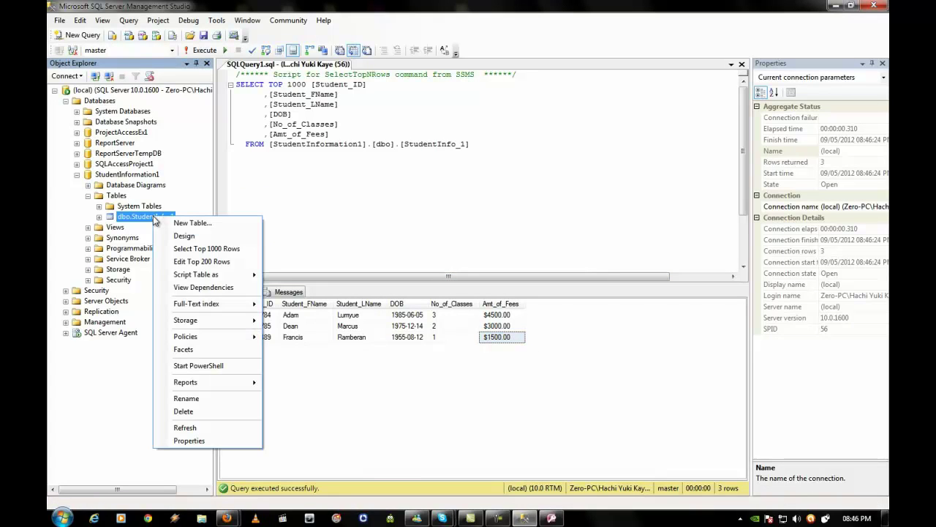
pyautogui.click(202, 262)
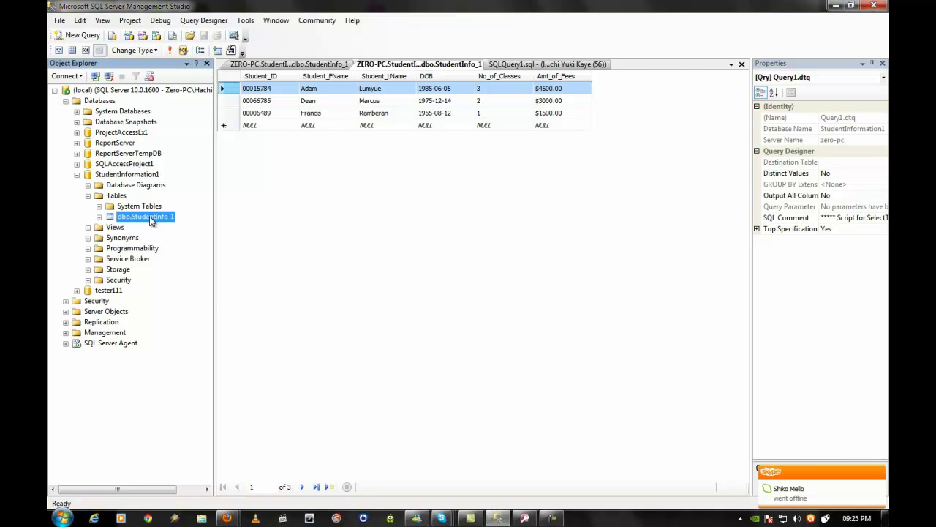
# - Open dbo.StudentInfo_1 in the table designer and set Student_ID as the primary key
pyautogui.rightClick(150, 218)
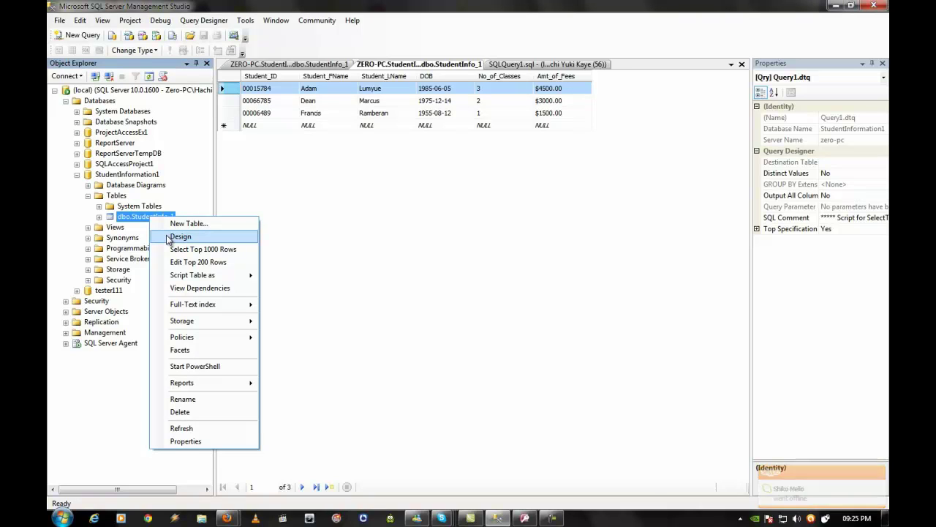
pyautogui.click(168, 238)
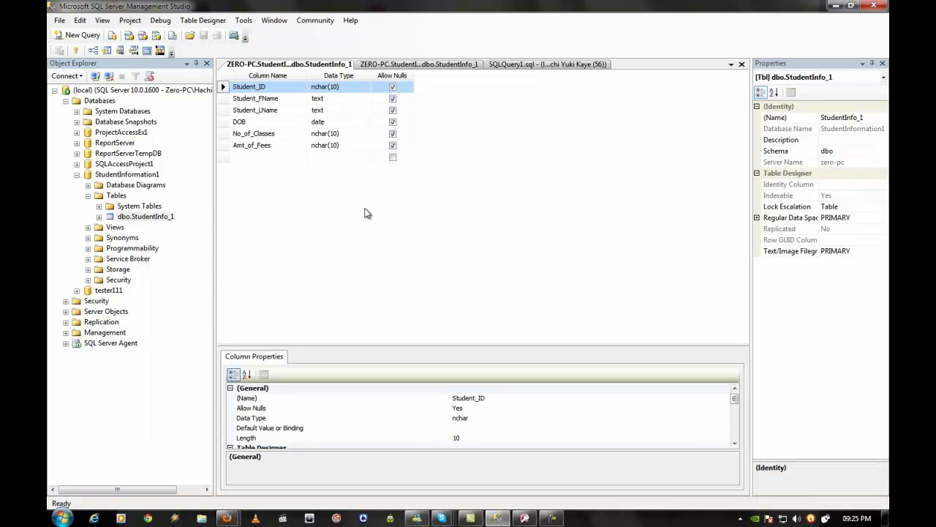
pyautogui.rightClick(224, 90)
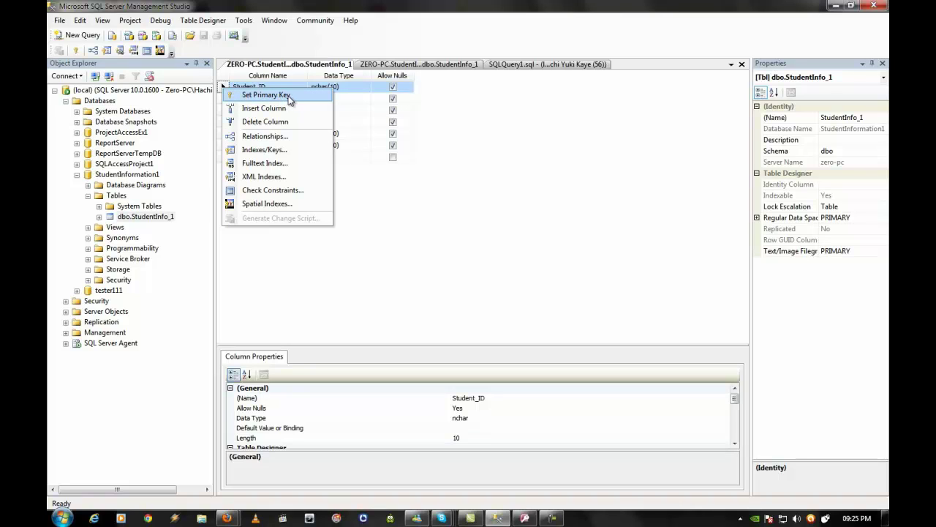
pyautogui.click(290, 96)
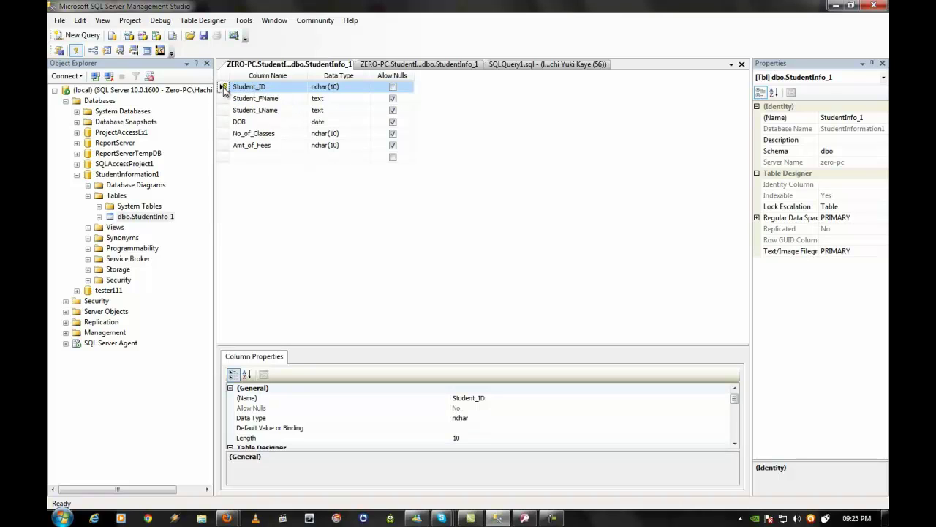